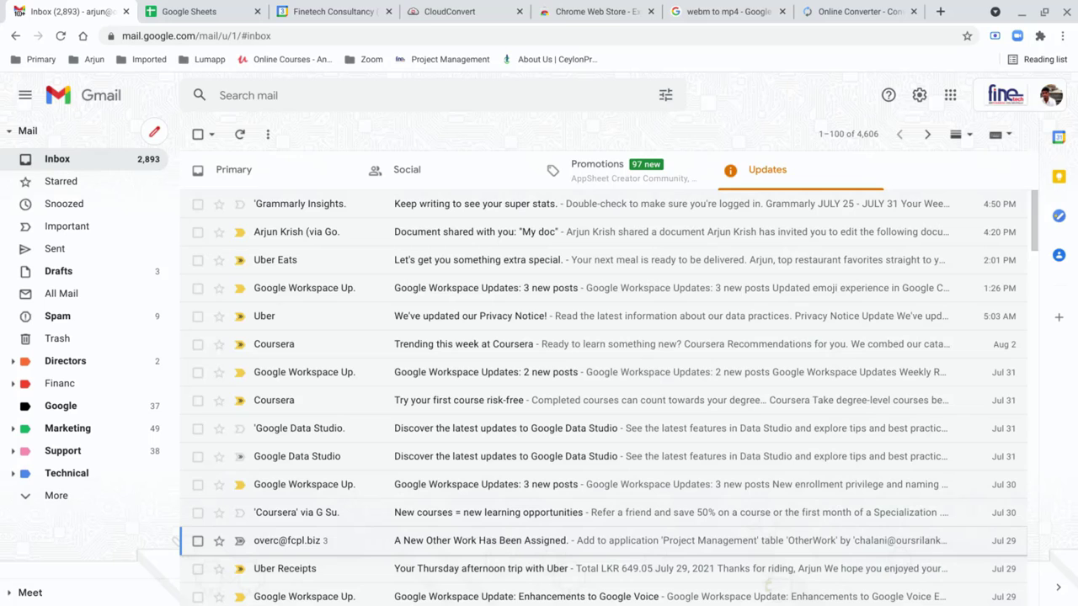
Step: Switch to the Store sheet_NEW spreadsheet and examine the order, customer, product and sales columns of the Ship sheet
key(alt+Tab)
key(alt+Tab)
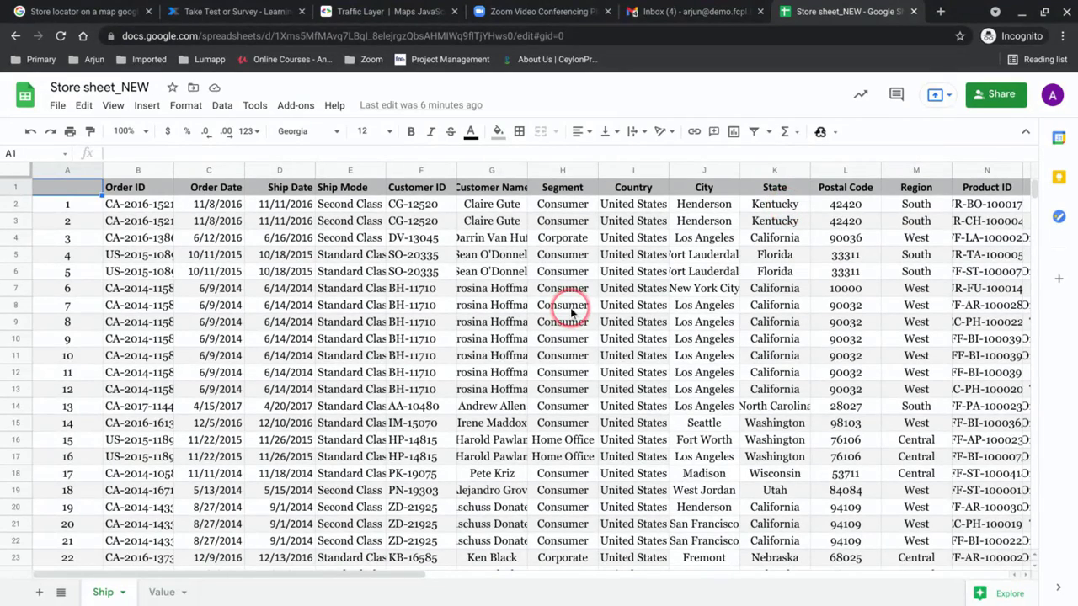
scroll(570, 311, right, 3)
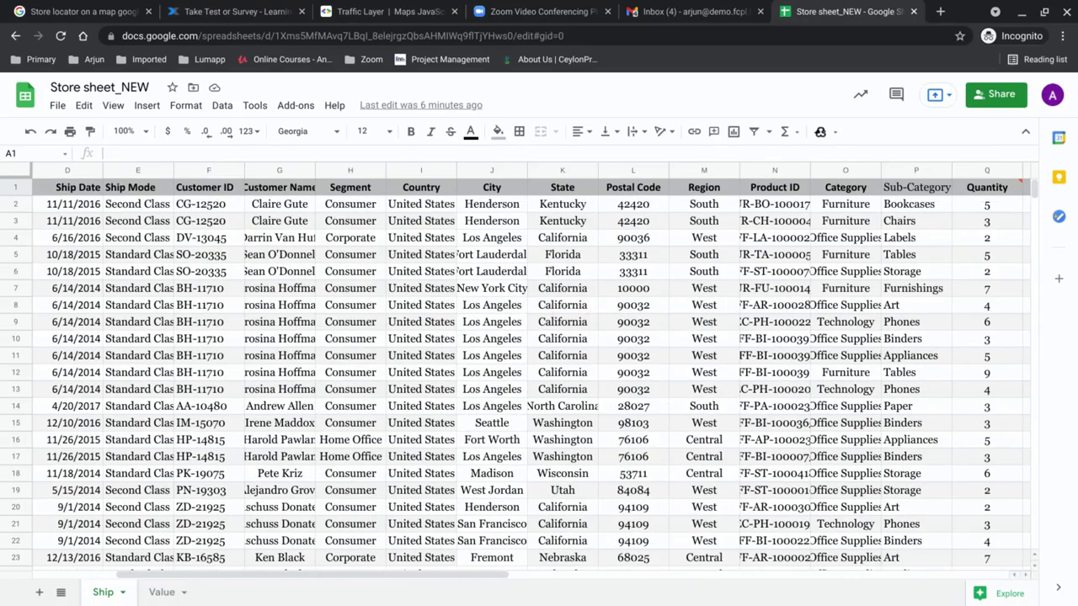
scroll(427, 266, left, 3)
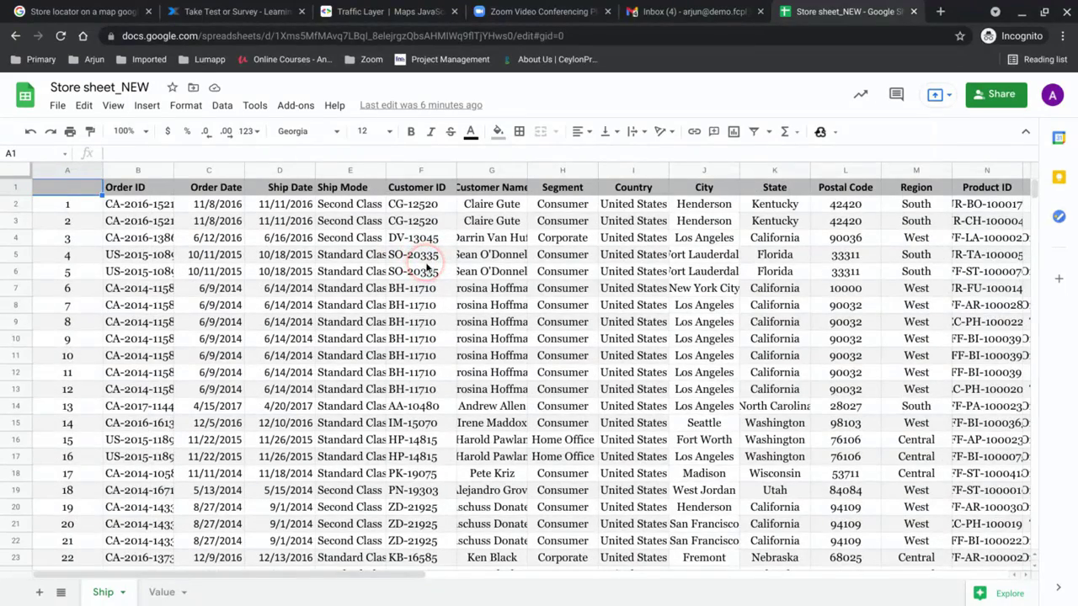
scroll(427, 266, right, 2)
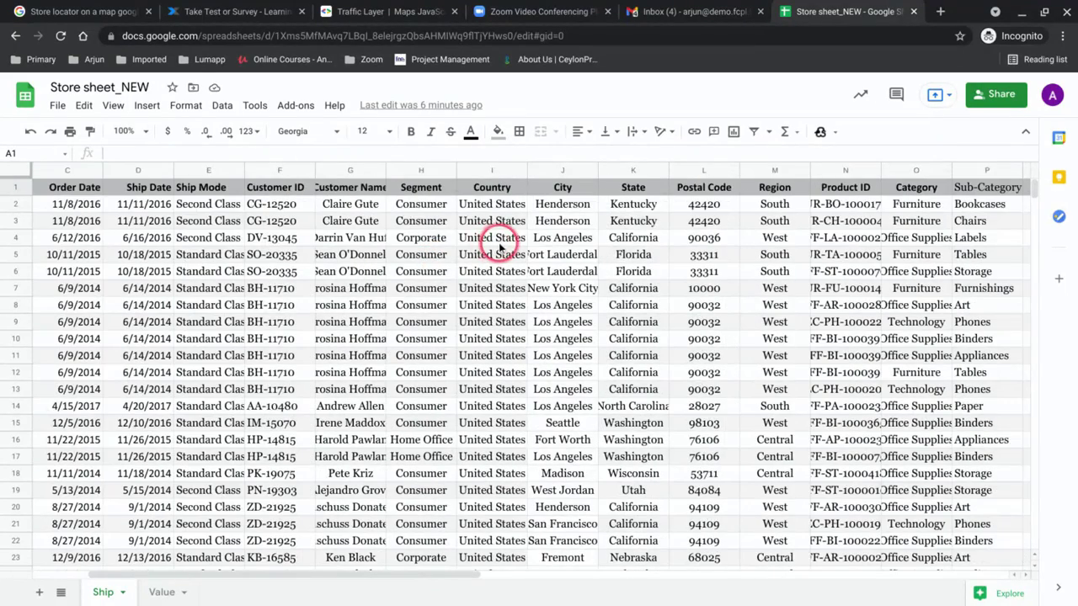
scroll(499, 245, right, 3)
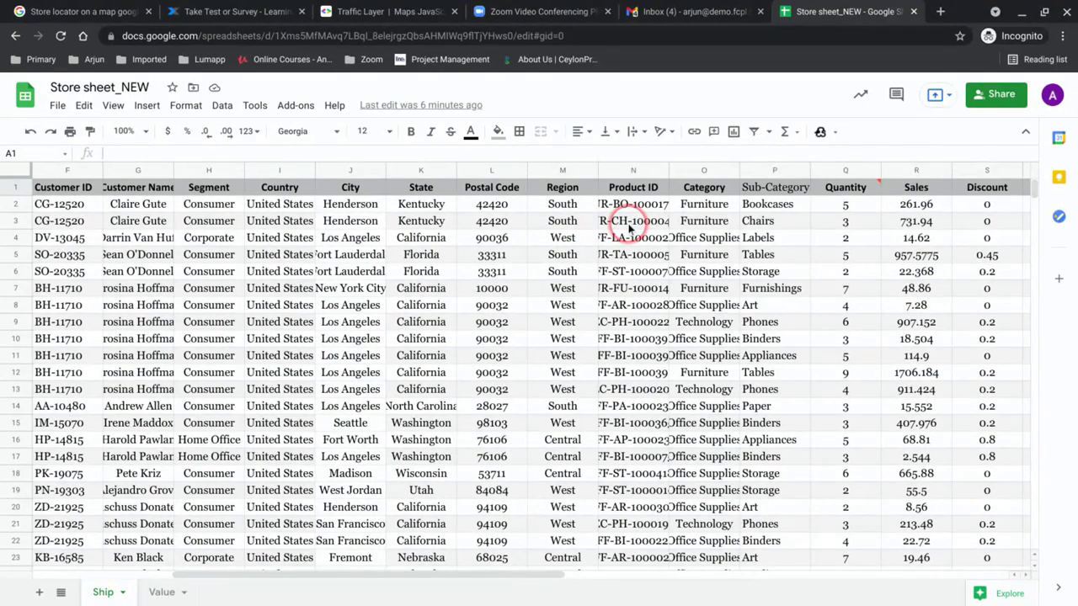
scroll(633, 226, right, 1)
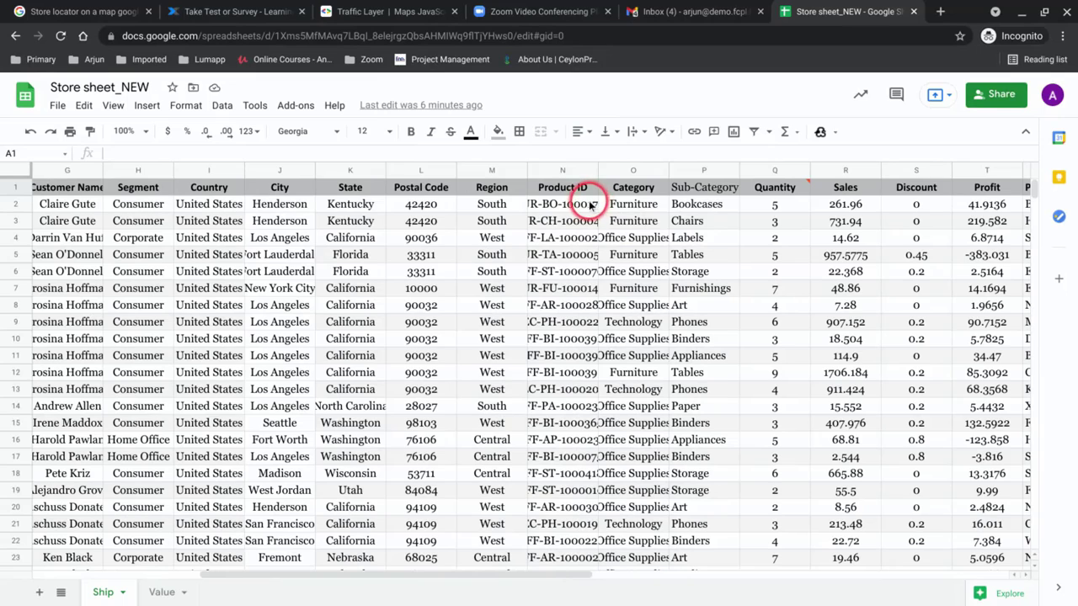
scroll(764, 205, right, 2)
scroll(763, 206, right, 1)
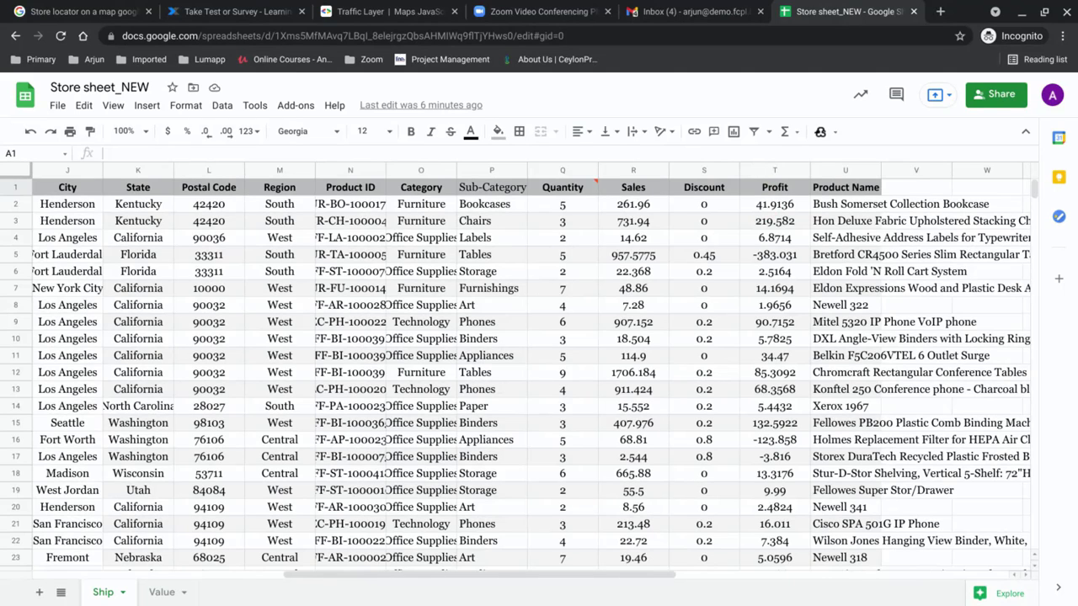
scroll(764, 222, down, 1)
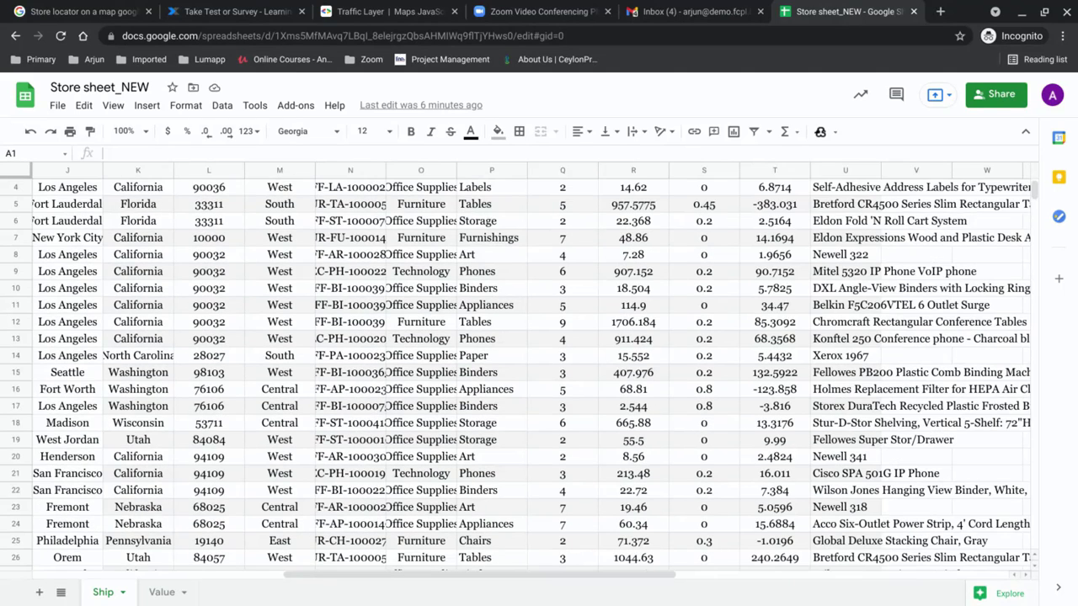
scroll(765, 290, up, 1)
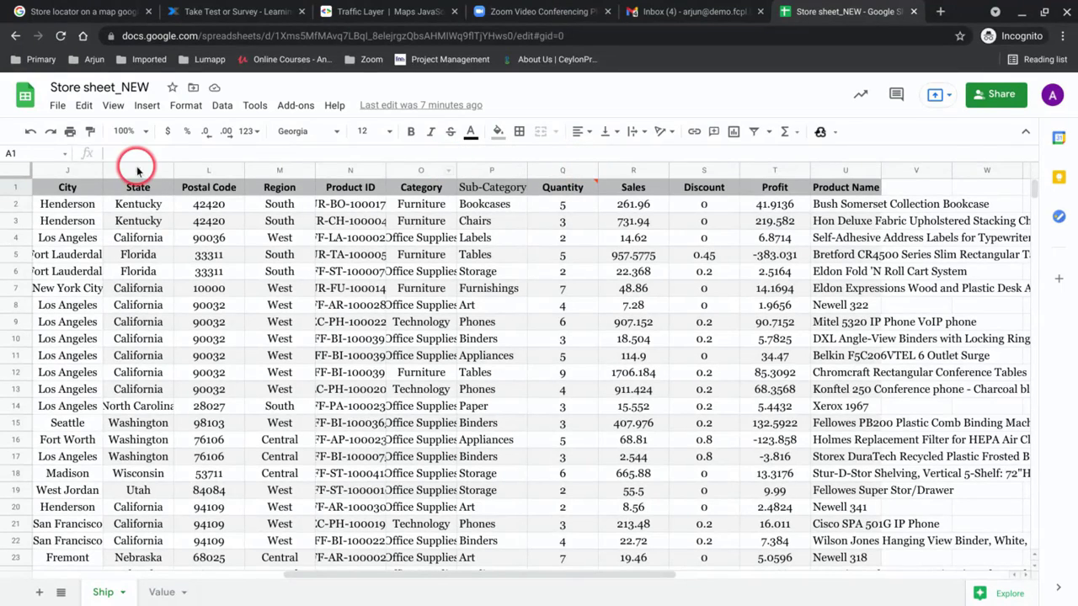
Step: Select the City, Quantity and Sales columns together and open Explore for the data
click(67, 170)
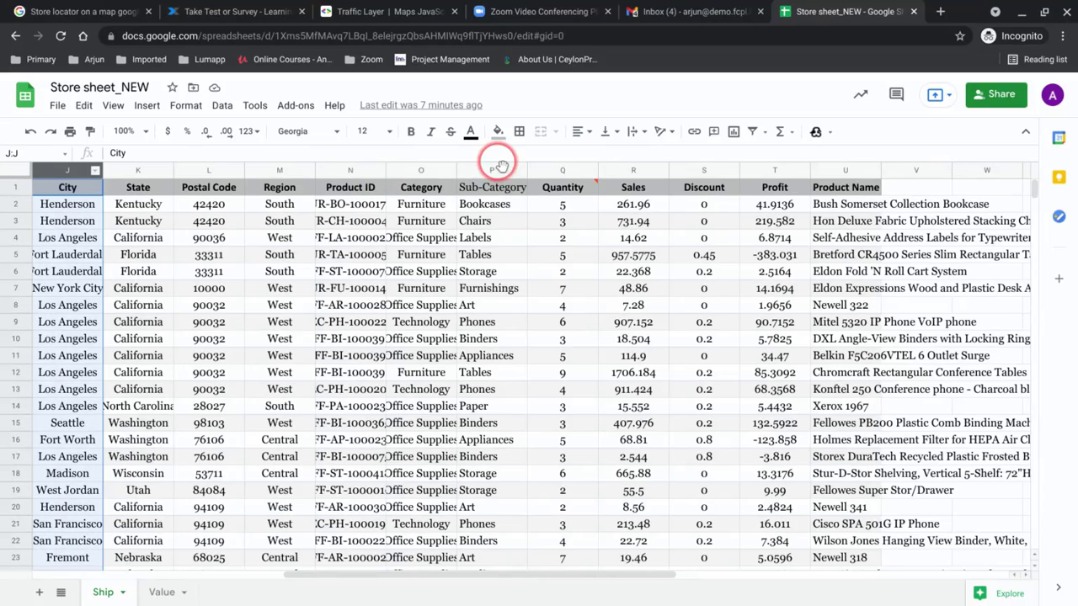
ctrl+click(547, 170)
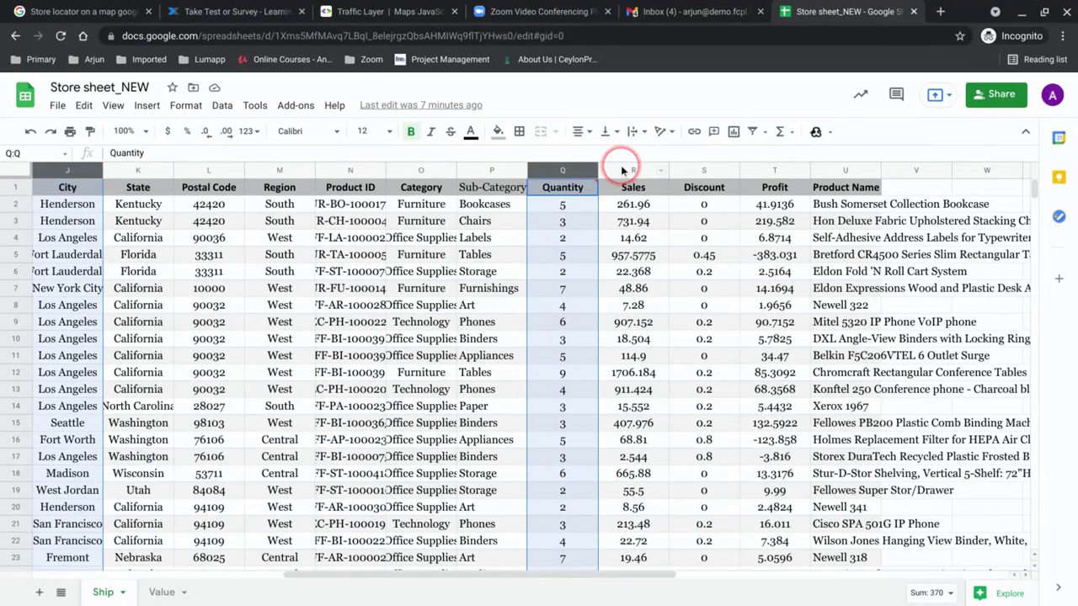
ctrl+click(623, 170)
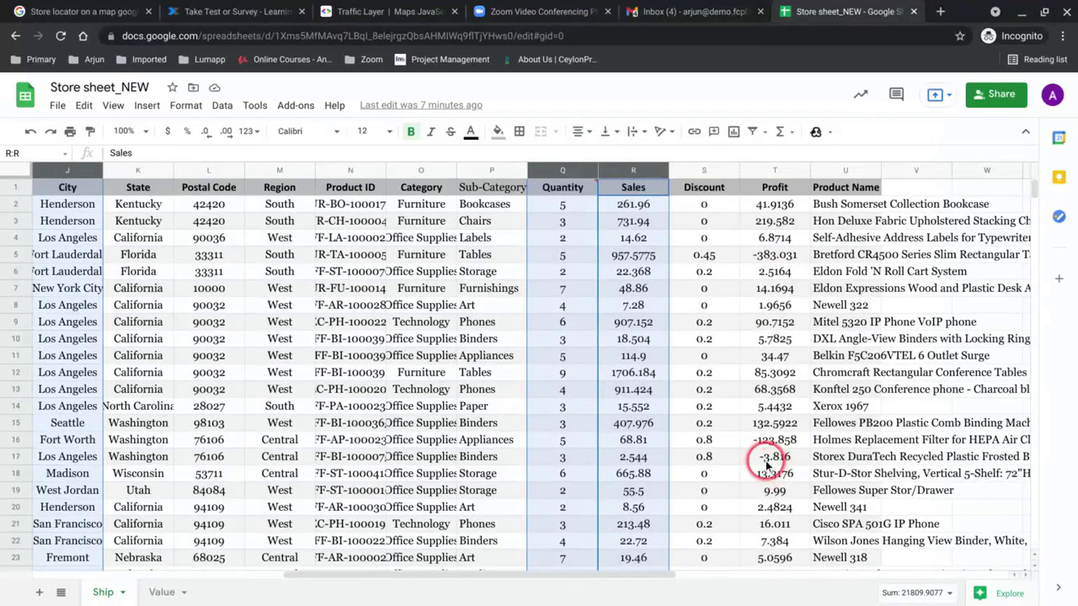
click(1007, 593)
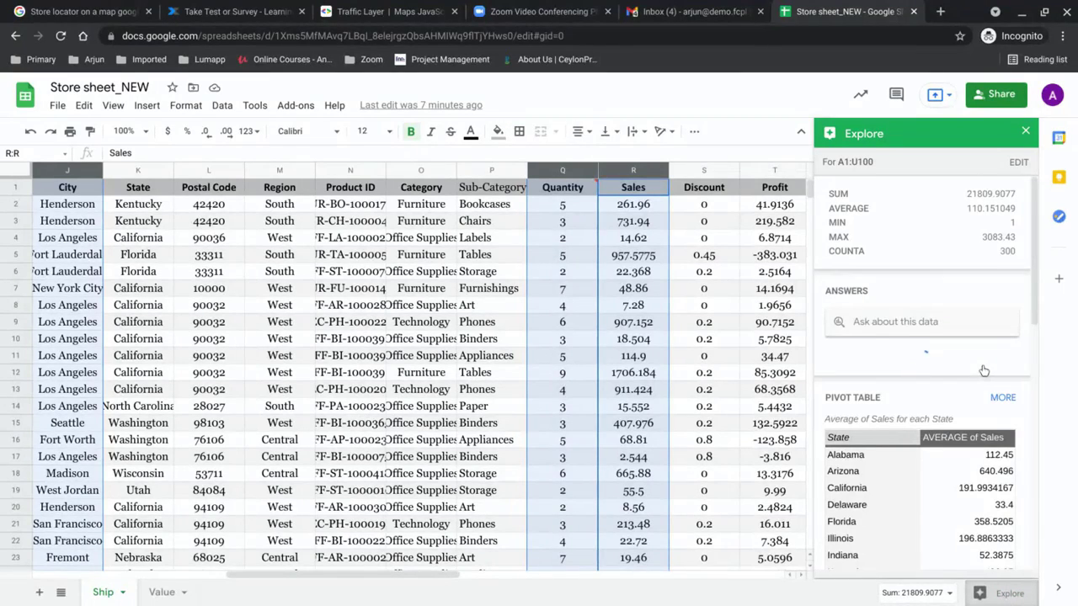
Step: Examine the Explore suggestions, including the pivot table, the Sales and Count of City charts and the Quantity histogram
scroll(917, 337, down, 2)
scroll(921, 336, down, 3)
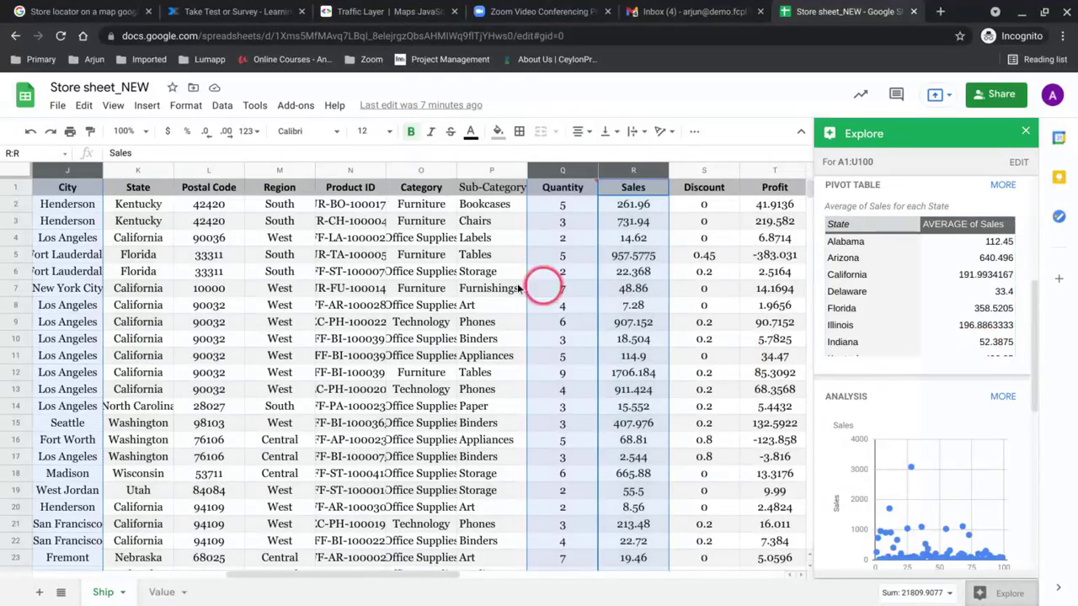
scroll(952, 361, down, 3)
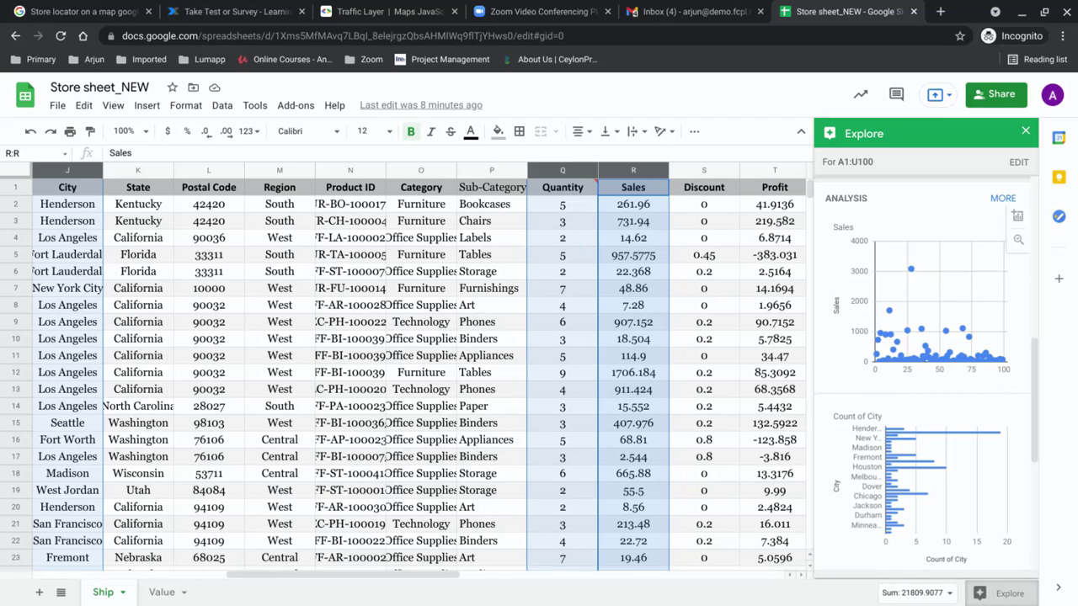
scroll(926, 372, down, 3)
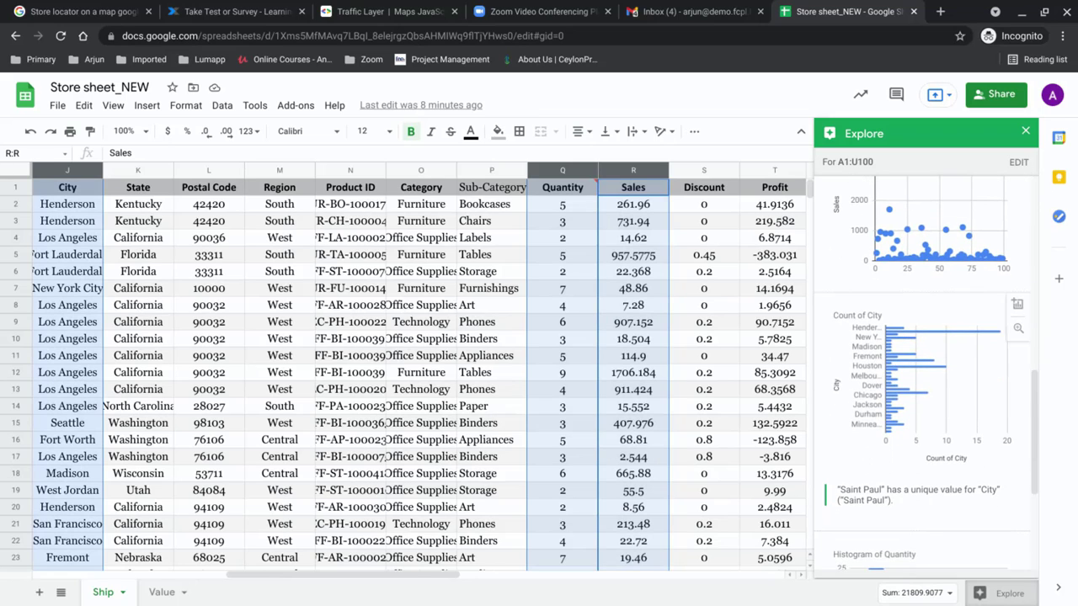
scroll(926, 372, down, 1)
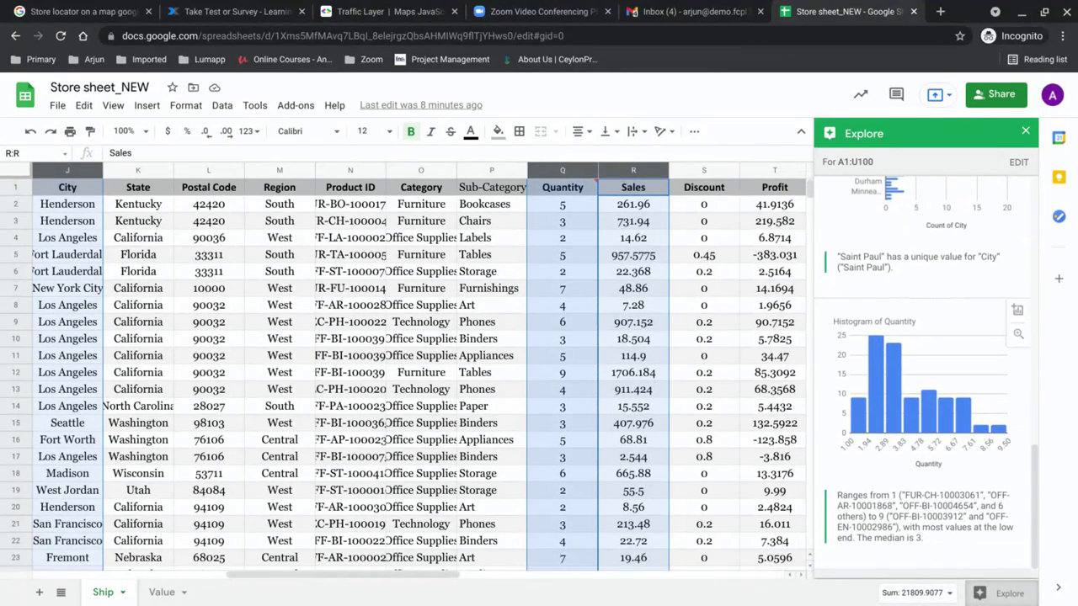
scroll(958, 292, up, 4)
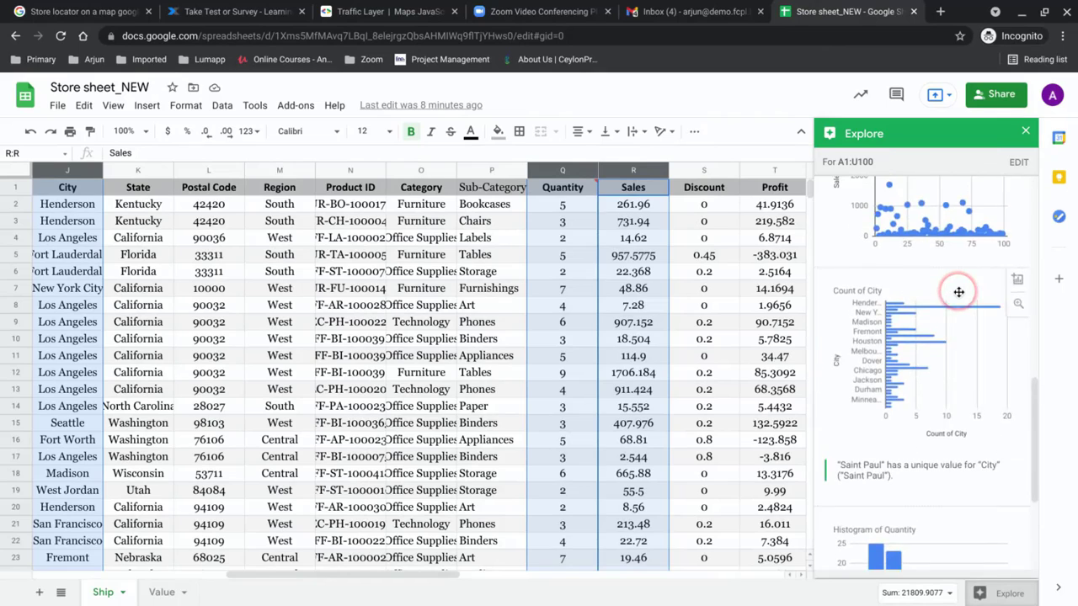
scroll(958, 292, up, 1)
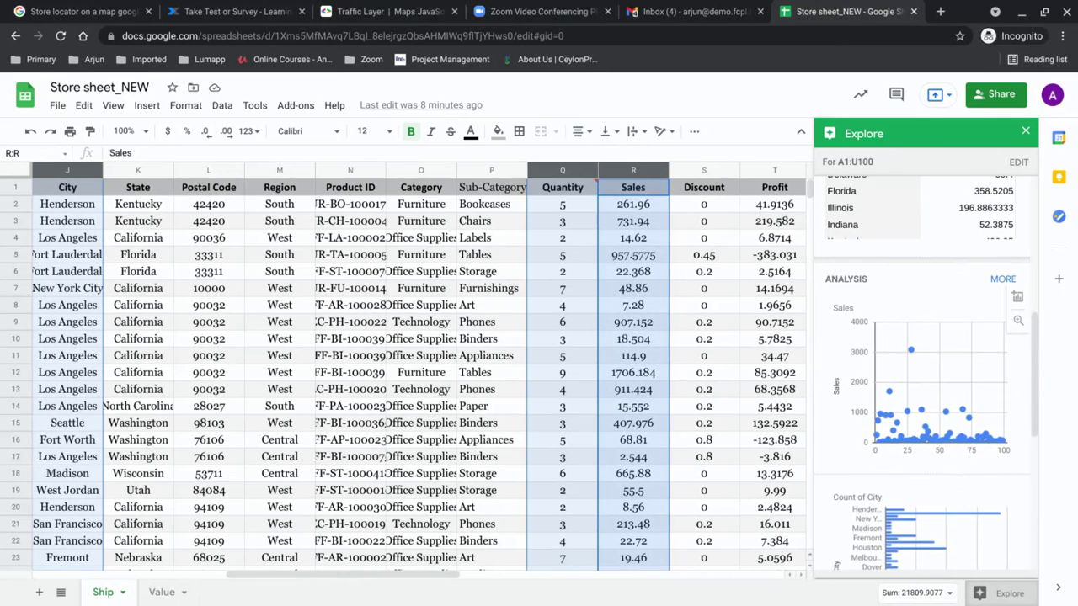
scroll(926, 373, up, 2)
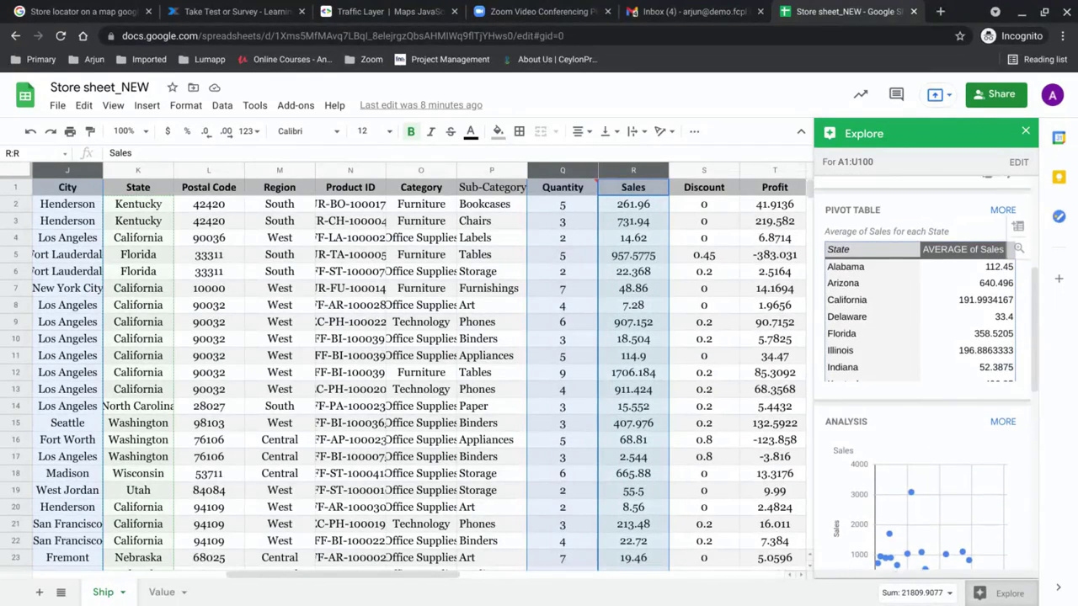
scroll(926, 373, down, 2)
scroll(952, 378, down, 4)
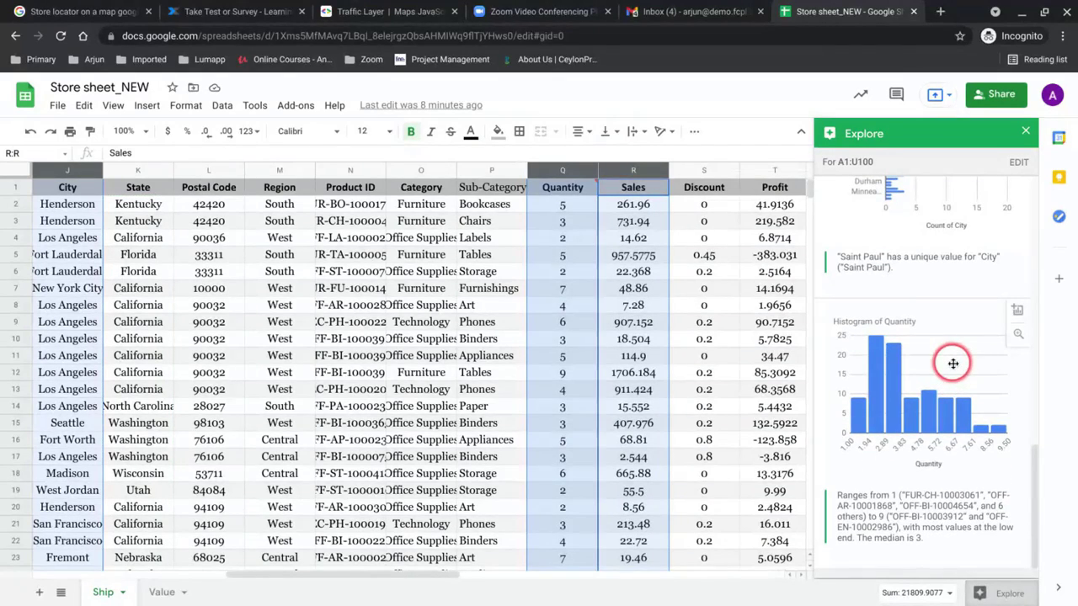
Step: Insert the suggested Histogram of Quantity chart over the sheet's data, and delete it from the sheet
drag(340, 490, 284, 356)
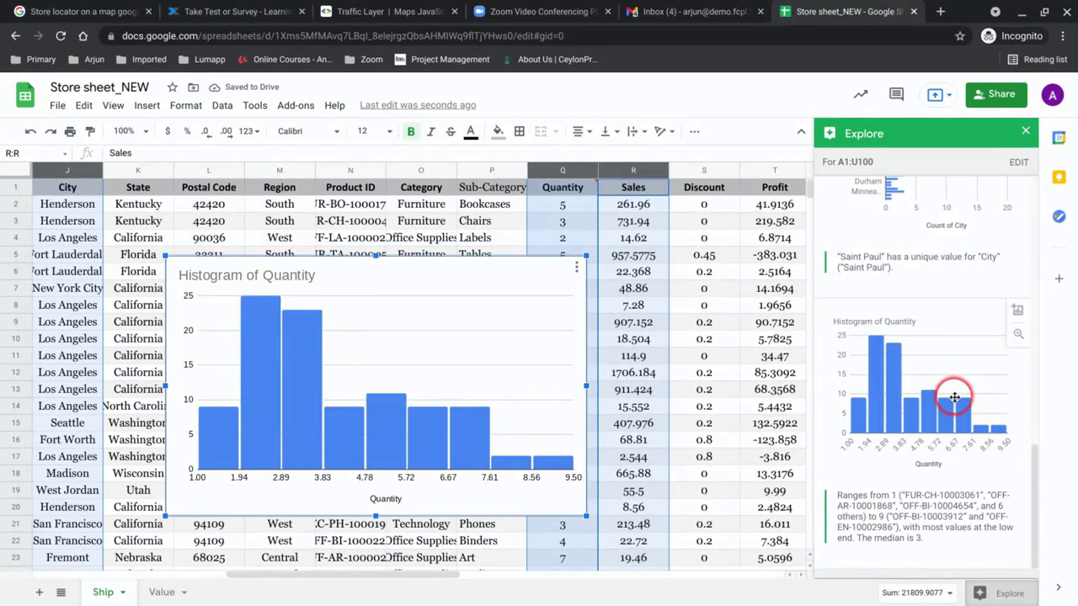
click(576, 268)
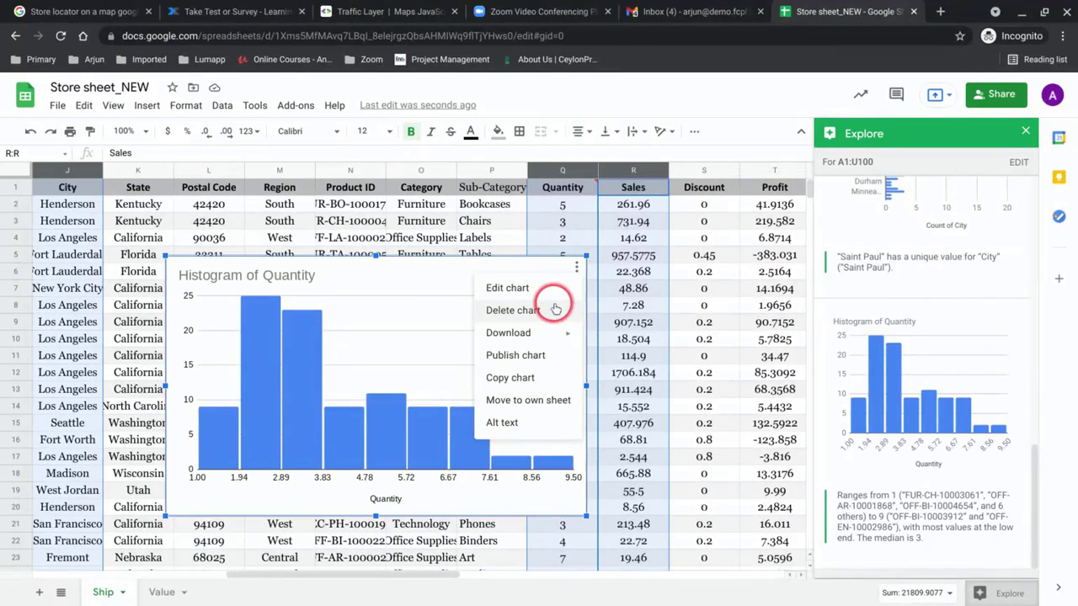
click(552, 307)
Step: Review the suggested questions about the data in Explore, and close Explore
scroll(950, 268, up, 10)
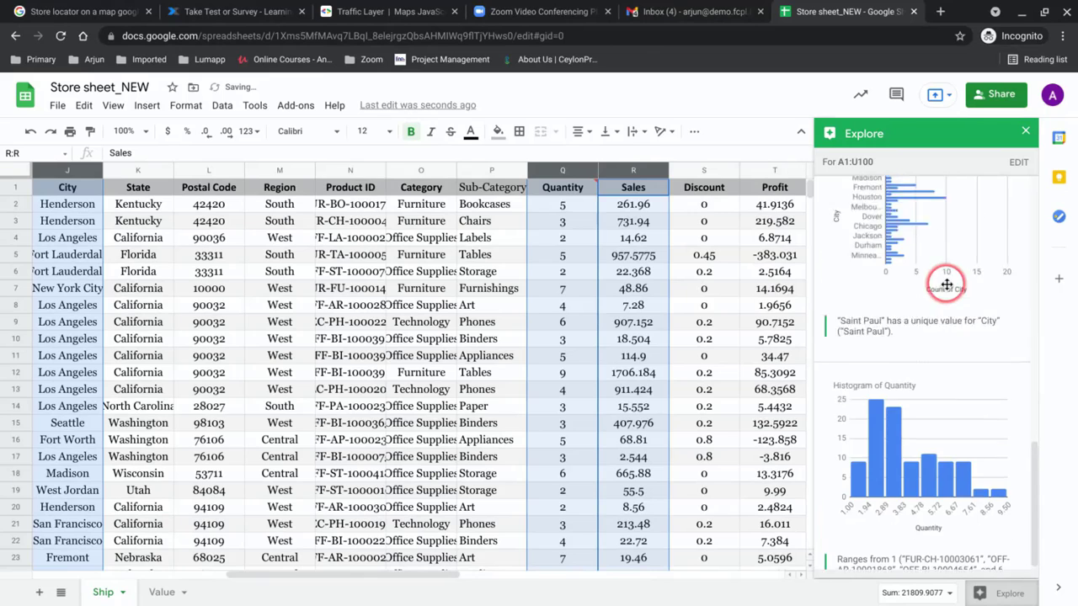
scroll(946, 284, up, 5)
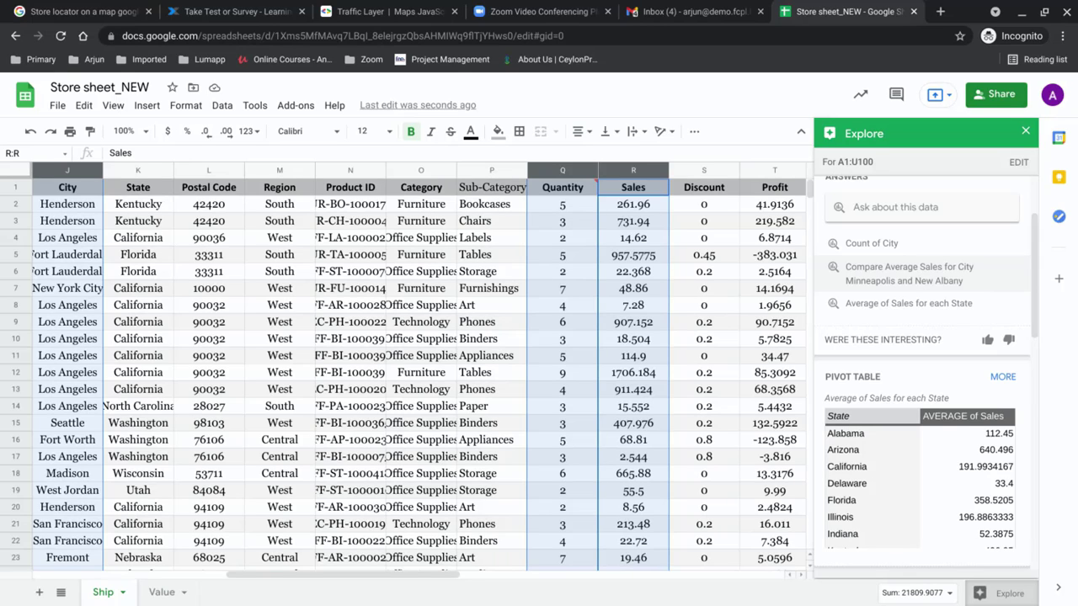
click(1026, 130)
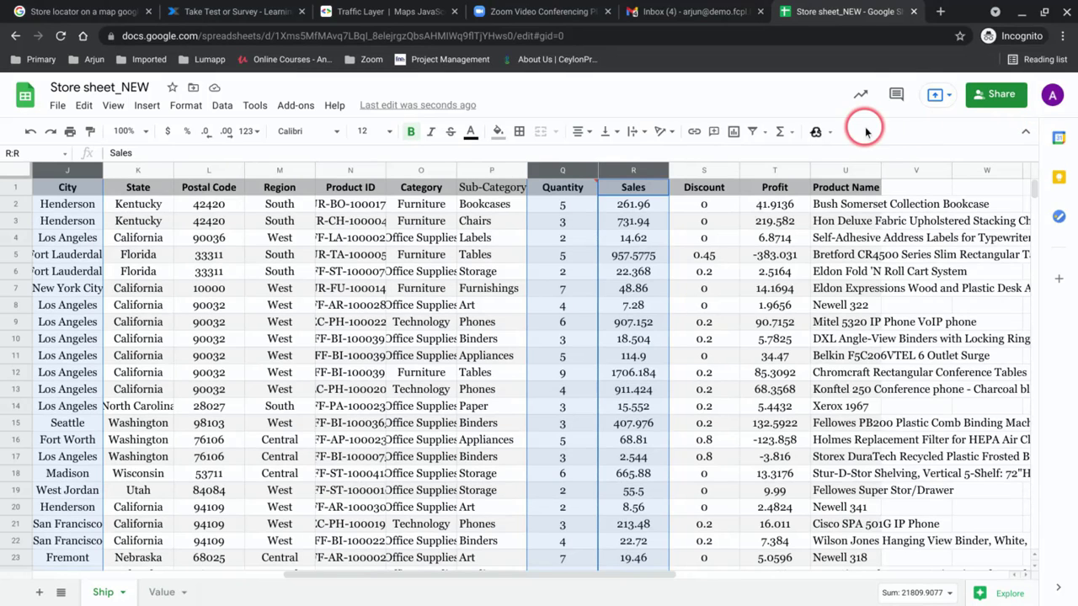
Step: Check who the spreadsheet is shared with, and close the sharing settings
click(993, 99)
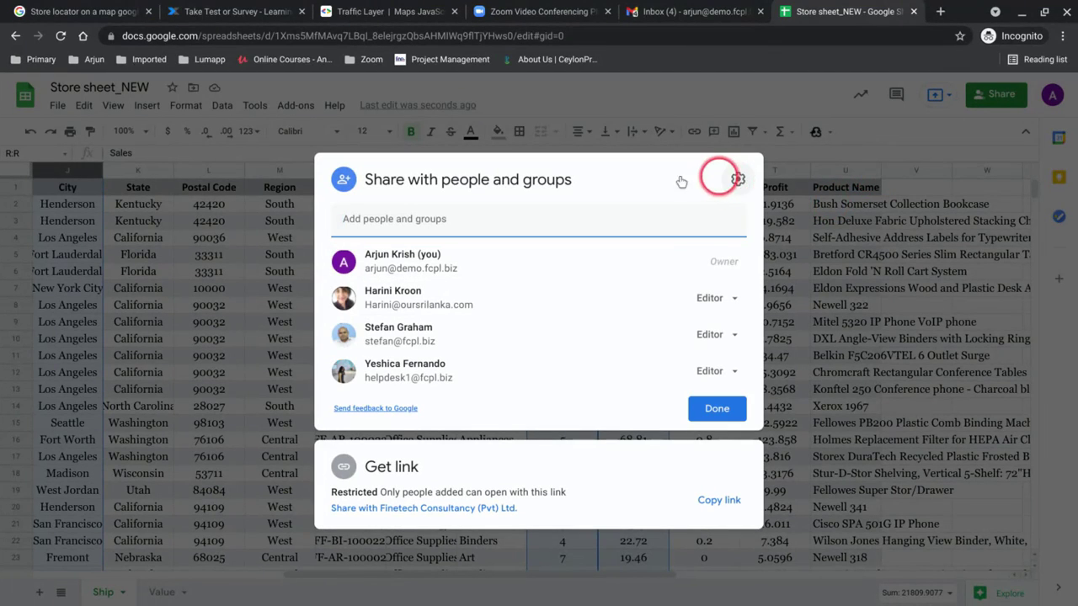
click(691, 106)
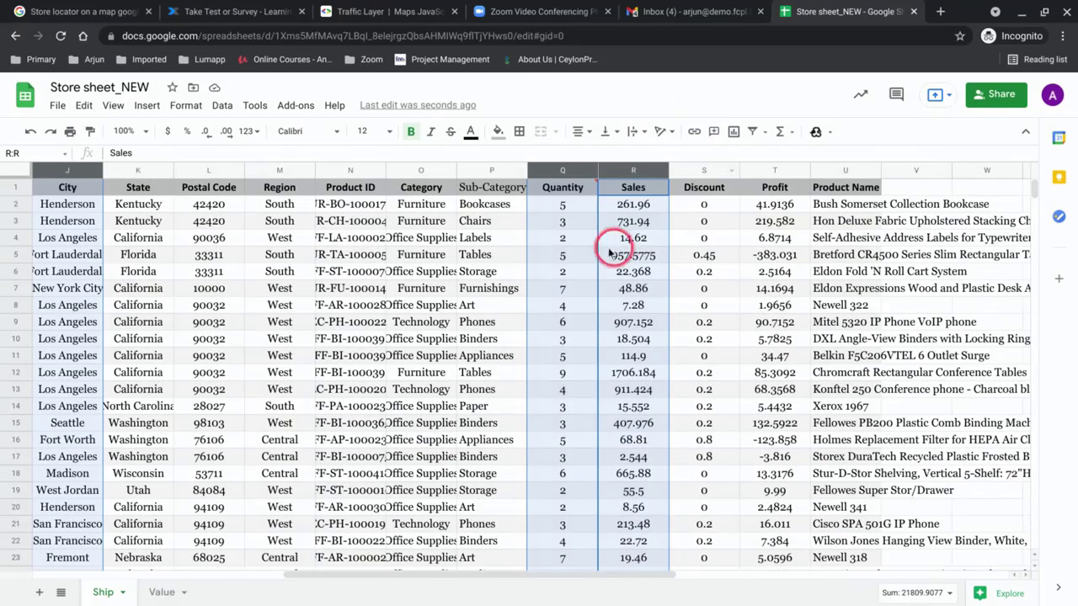
Step: Create a protected range for the whole Quantity column (Ship!Q:Q) and open its editing permissions
click(568, 171)
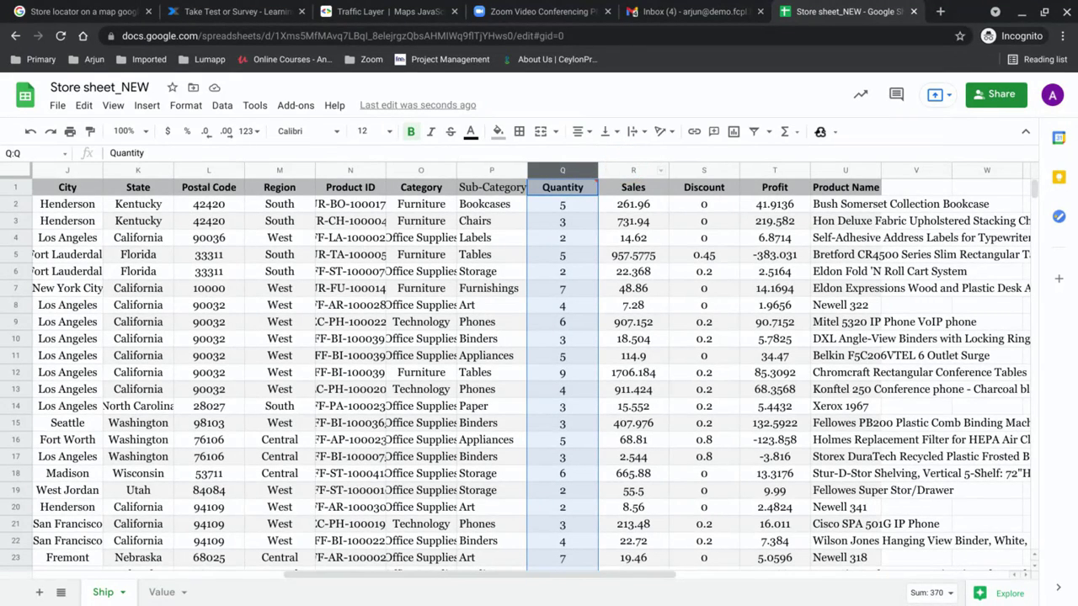
click(575, 171)
click(590, 173)
scroll(620, 396, down, 1)
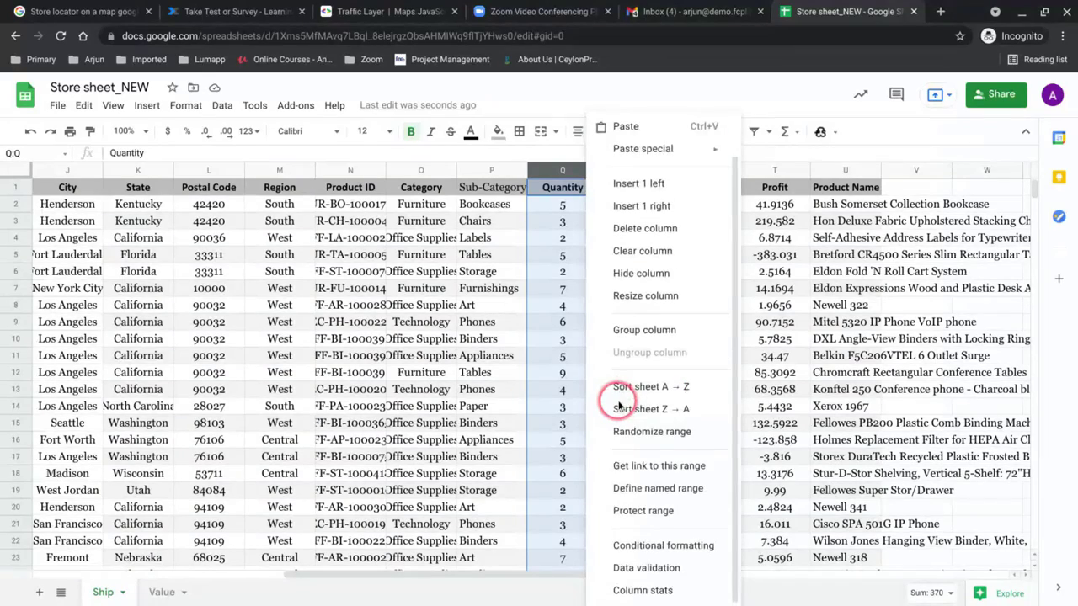
click(671, 510)
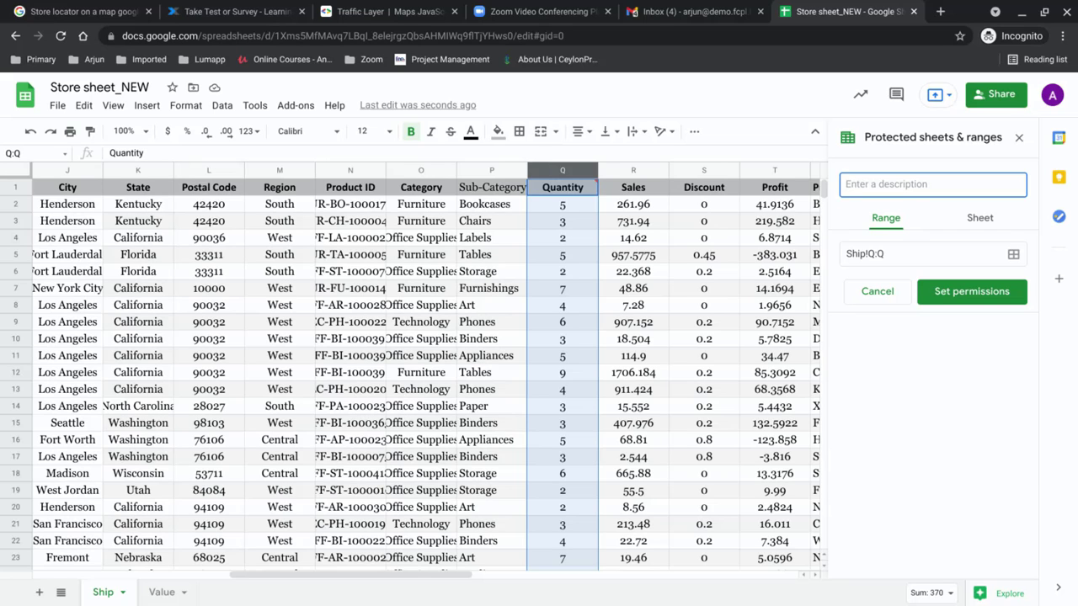
click(801, 425)
click(959, 292)
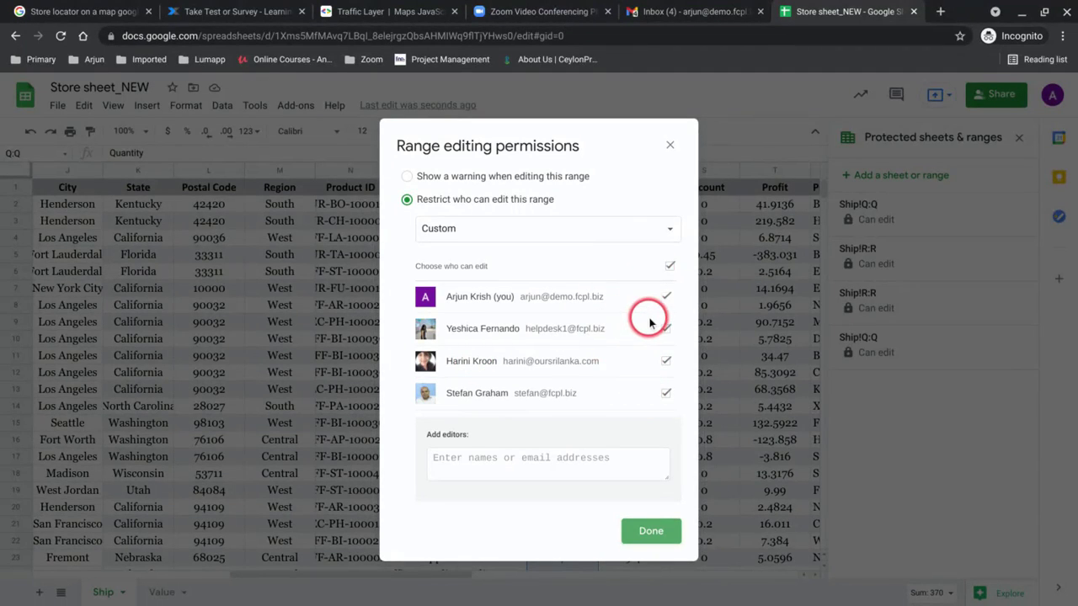
Step: Restrict editing of the protected Quantity column to Only you and save the permissions
click(604, 235)
click(491, 210)
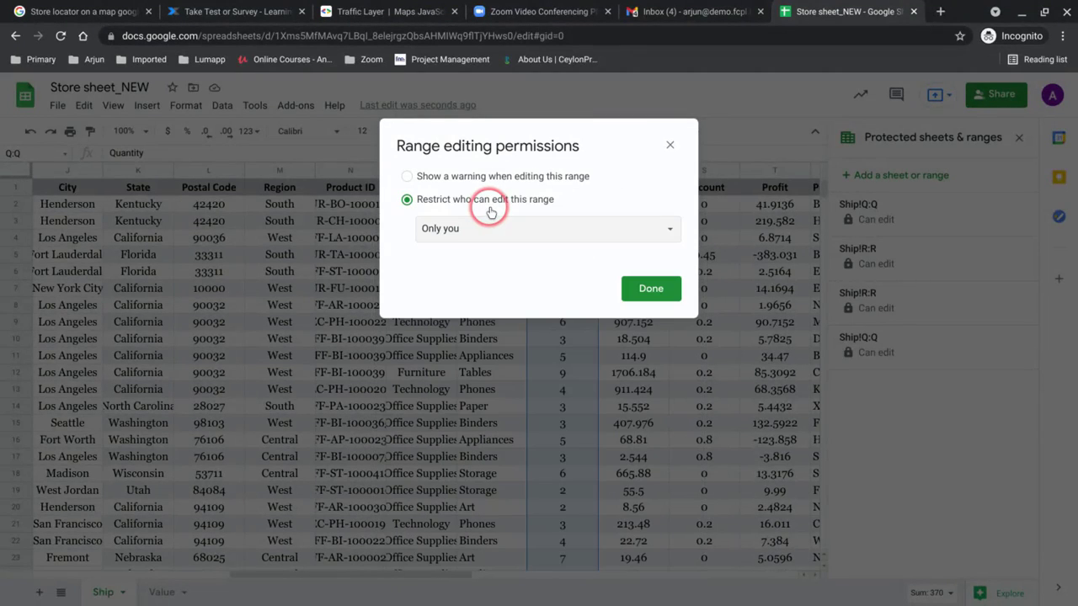
click(653, 292)
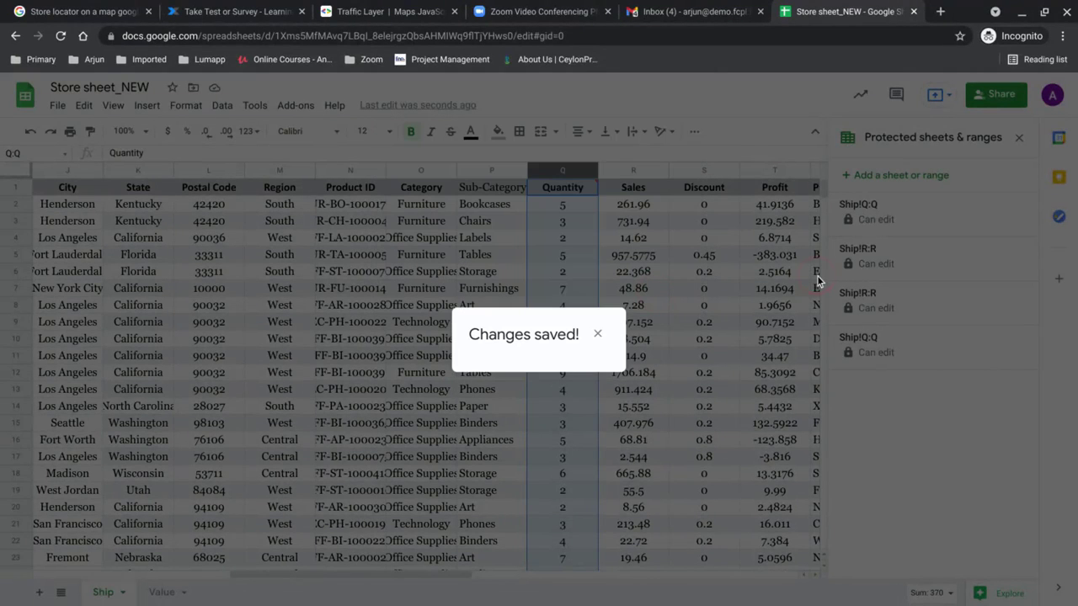
click(817, 280)
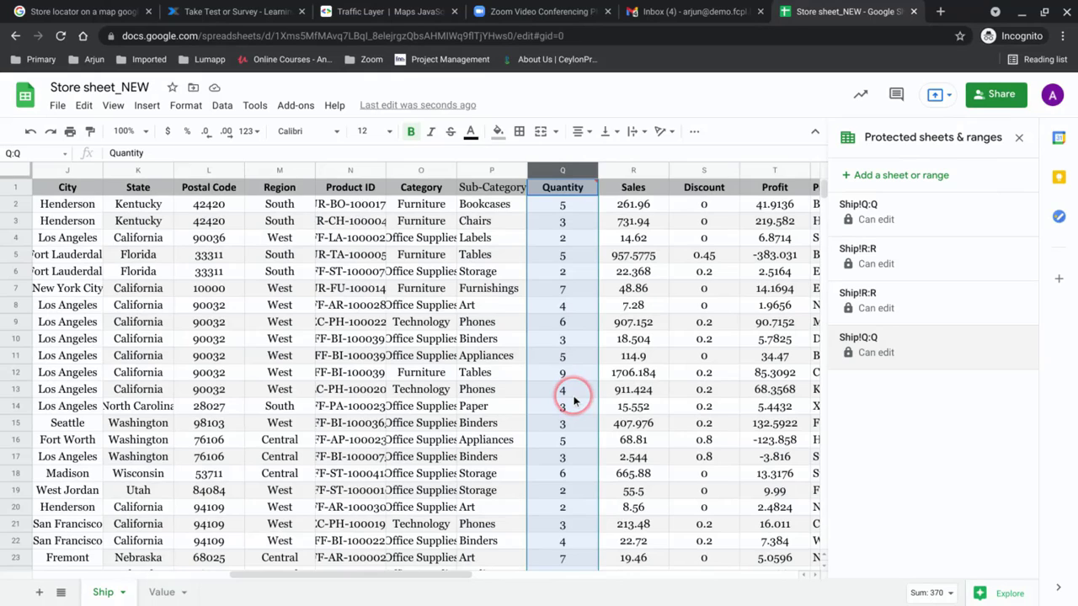
Step: Close the list of protected sheets and ranges
click(1020, 138)
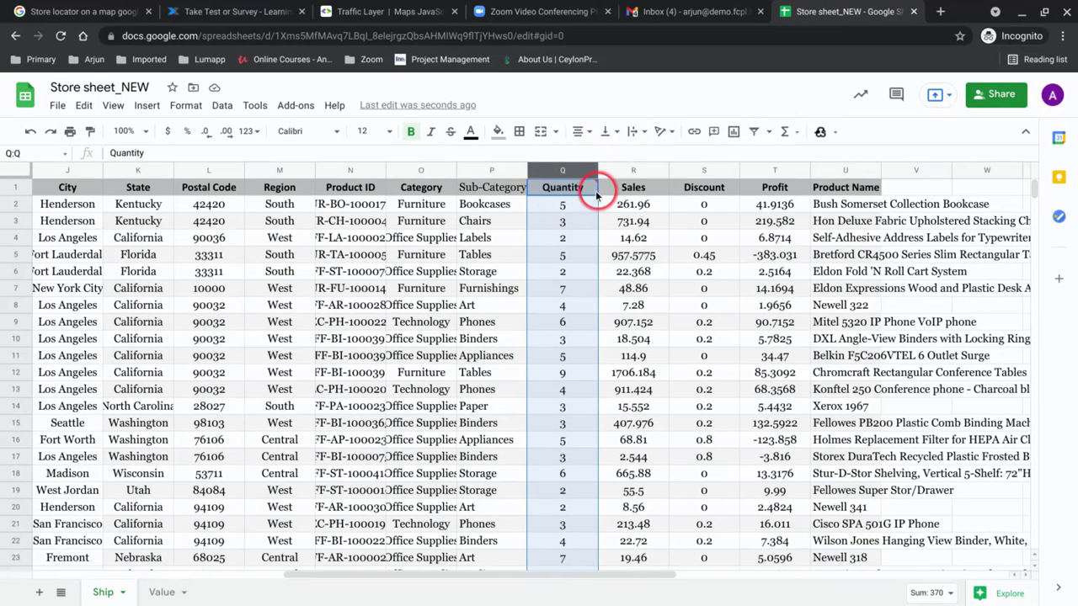
Step: Try entering a person's name in the first Sales value cell (R2), and undo that entry
click(629, 172)
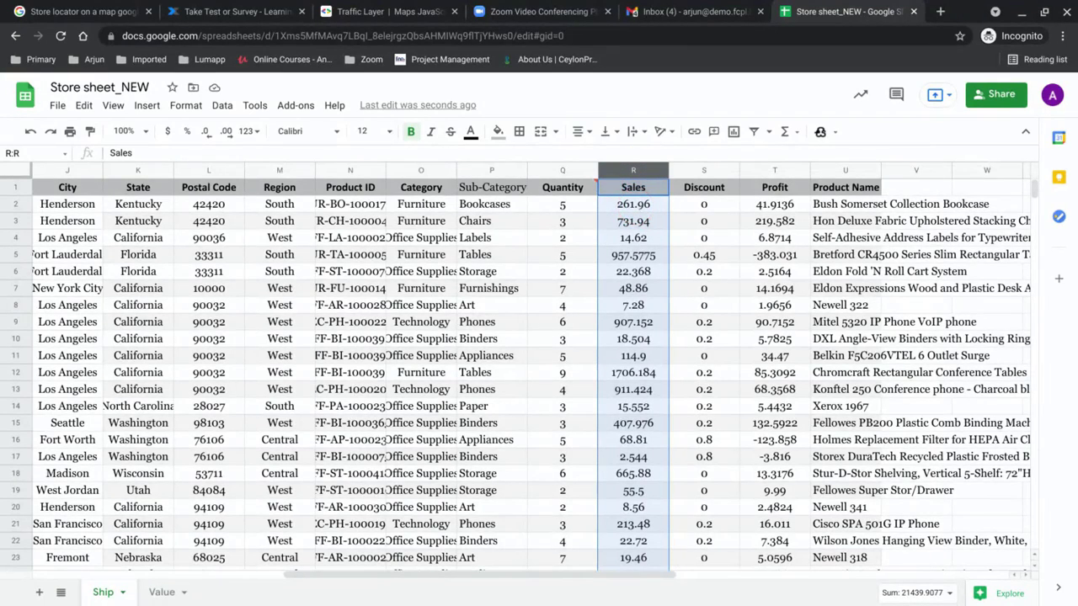
click(636, 206)
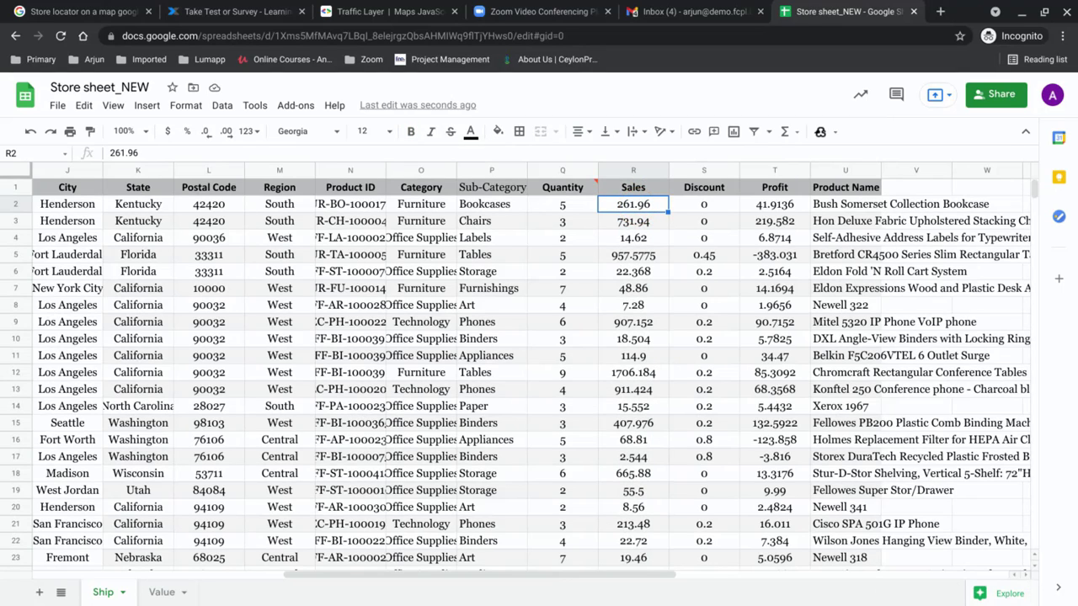
text(arjun)
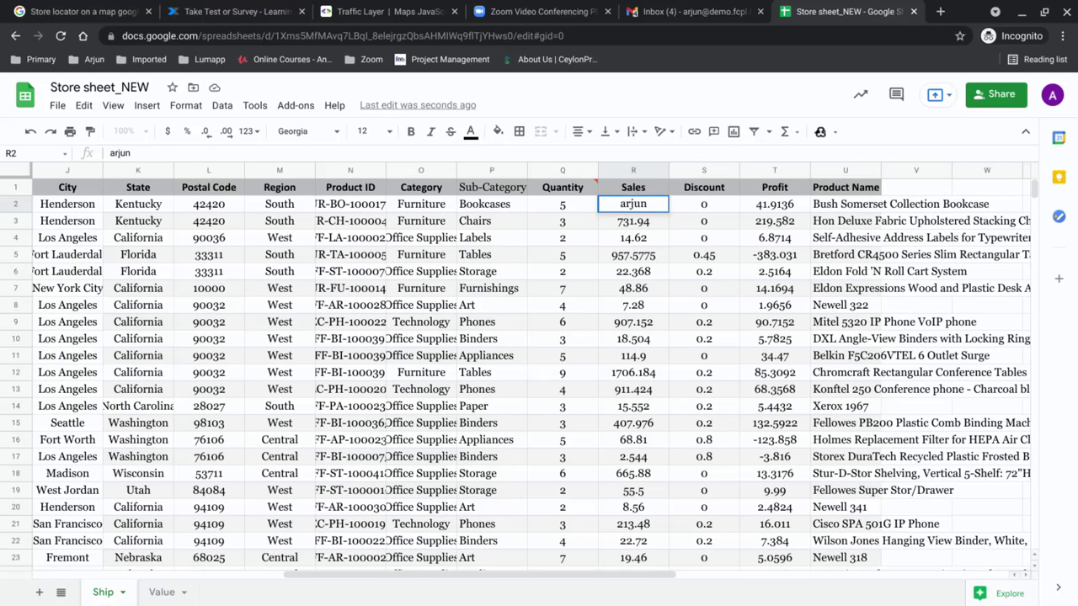
key(Return)
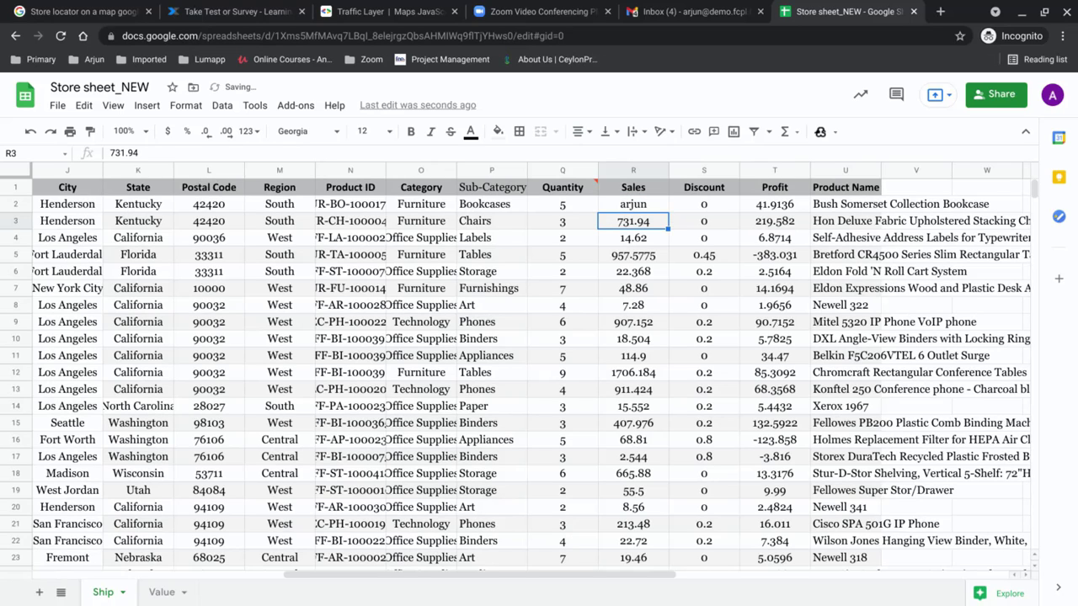
key(ctrl+z)
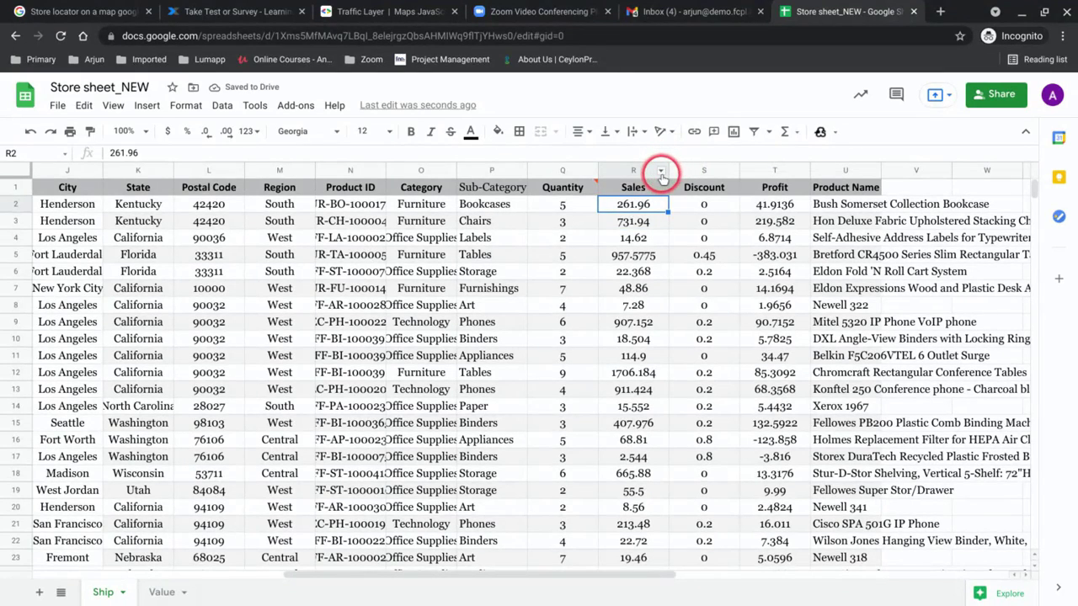
Step: Start a data validation rule for the whole Sales column with Number as its criteria
right_click(662, 173)
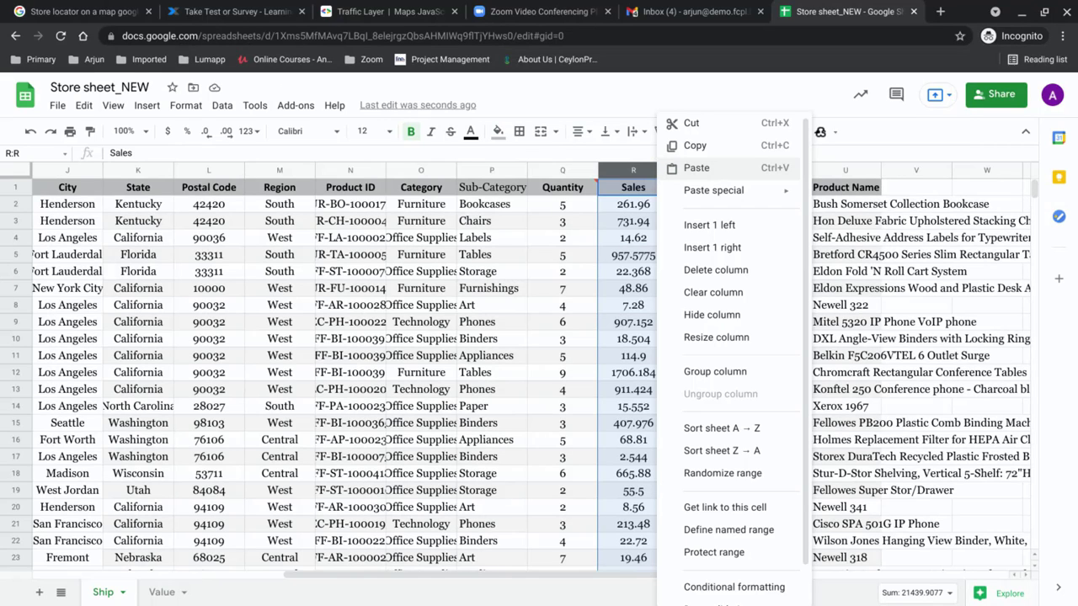
click(643, 171)
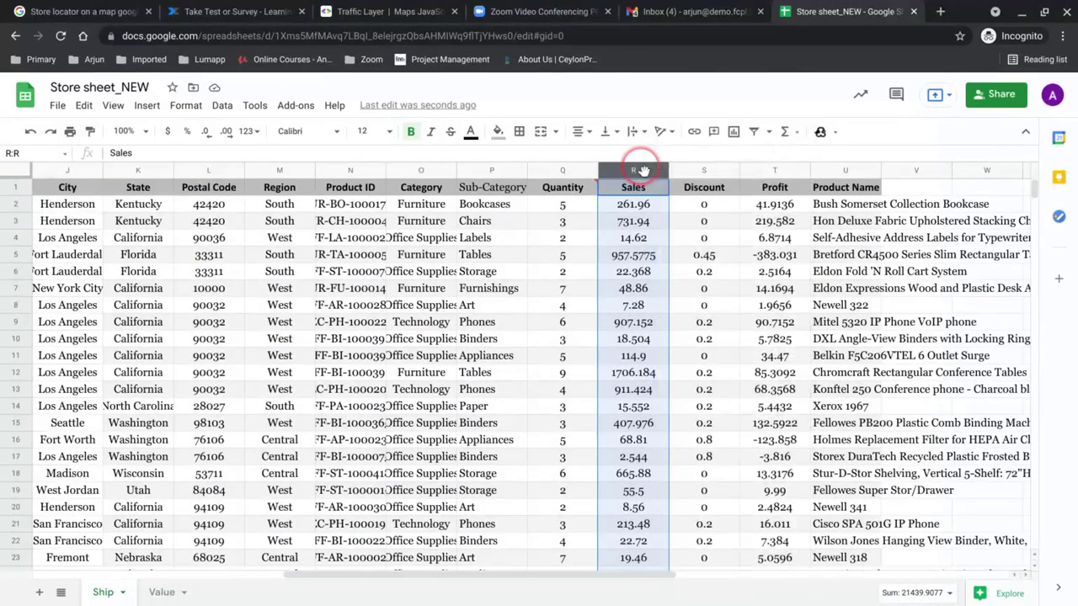
mouse_move(661, 170)
click(661, 171)
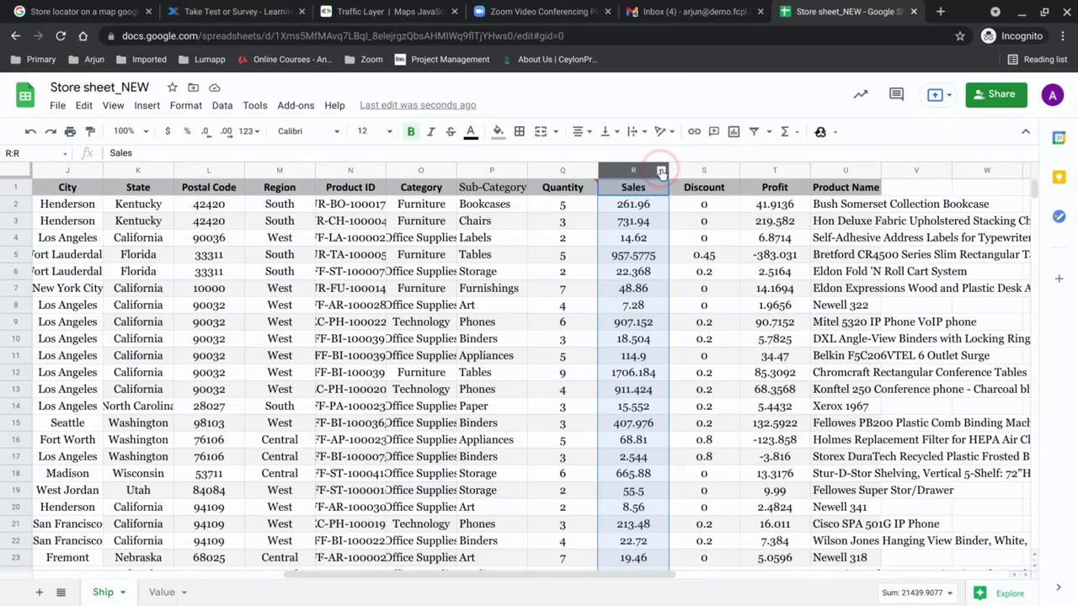
scroll(686, 375, down, 1)
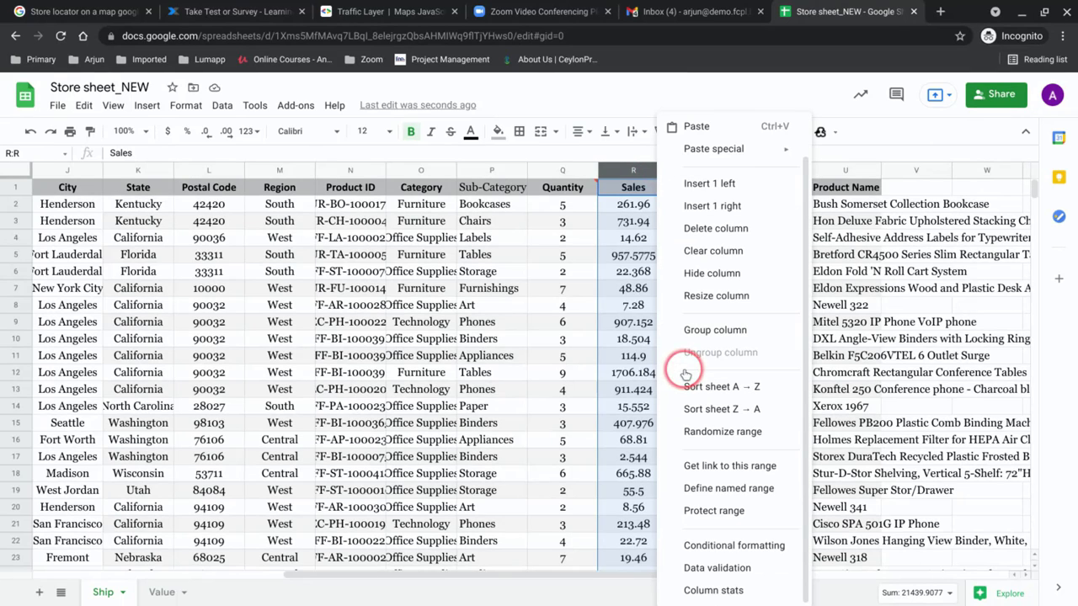
click(691, 567)
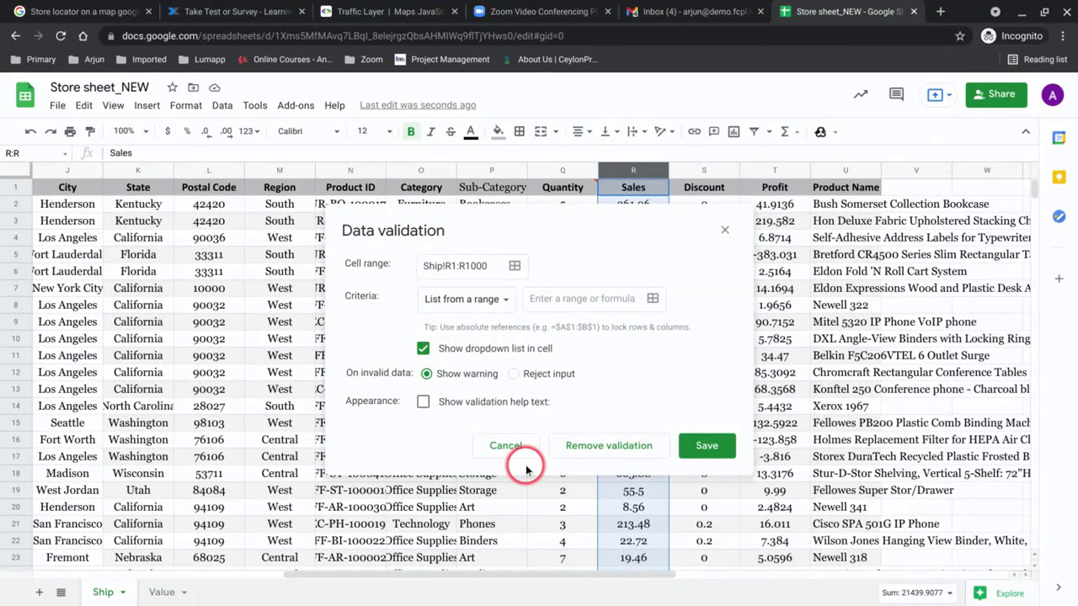
click(480, 308)
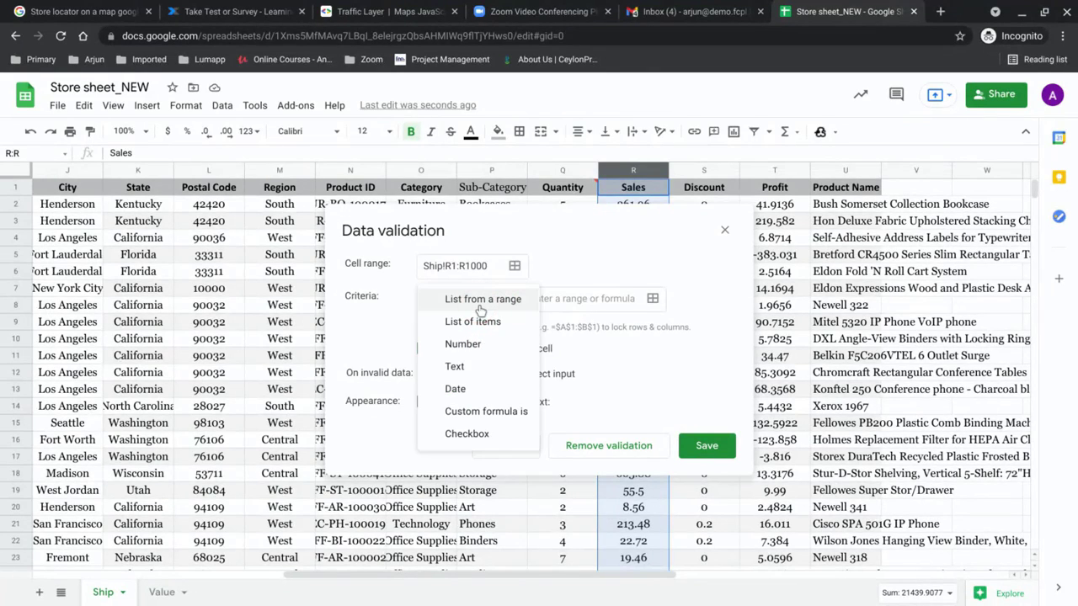
click(482, 325)
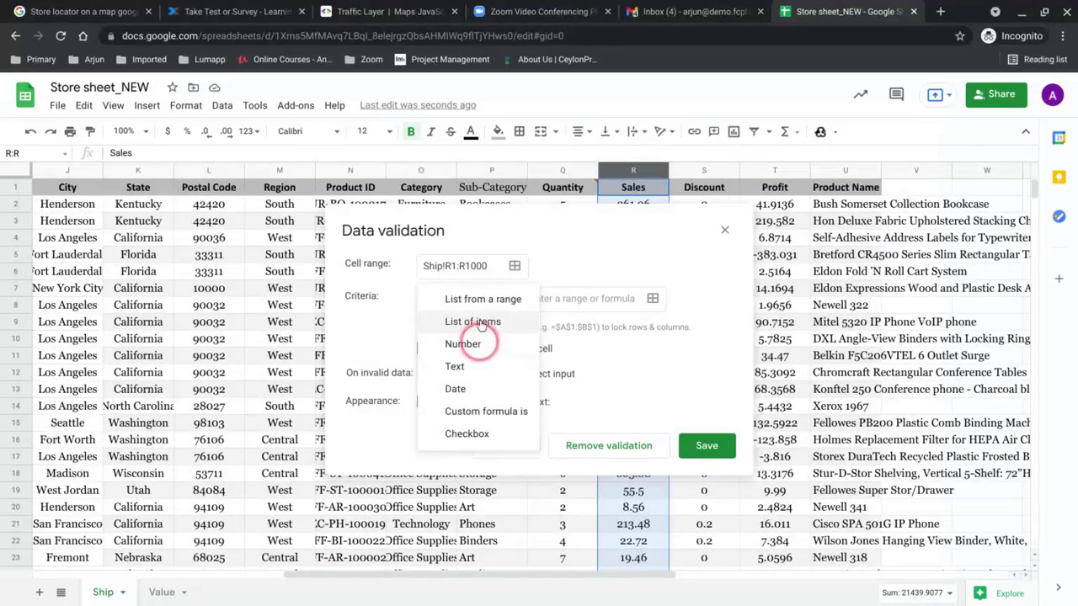
click(488, 305)
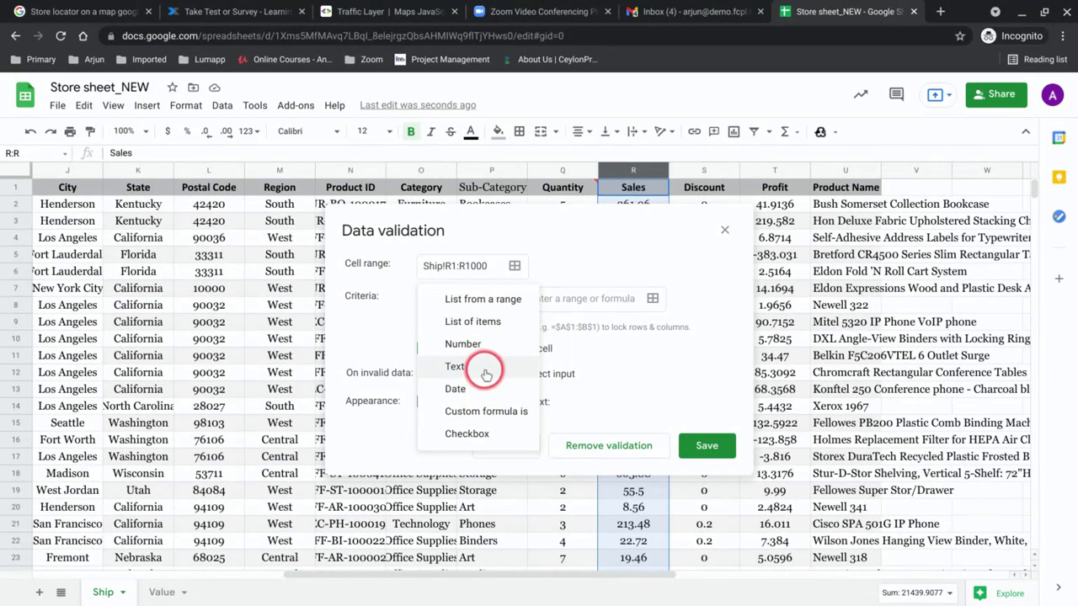
click(460, 342)
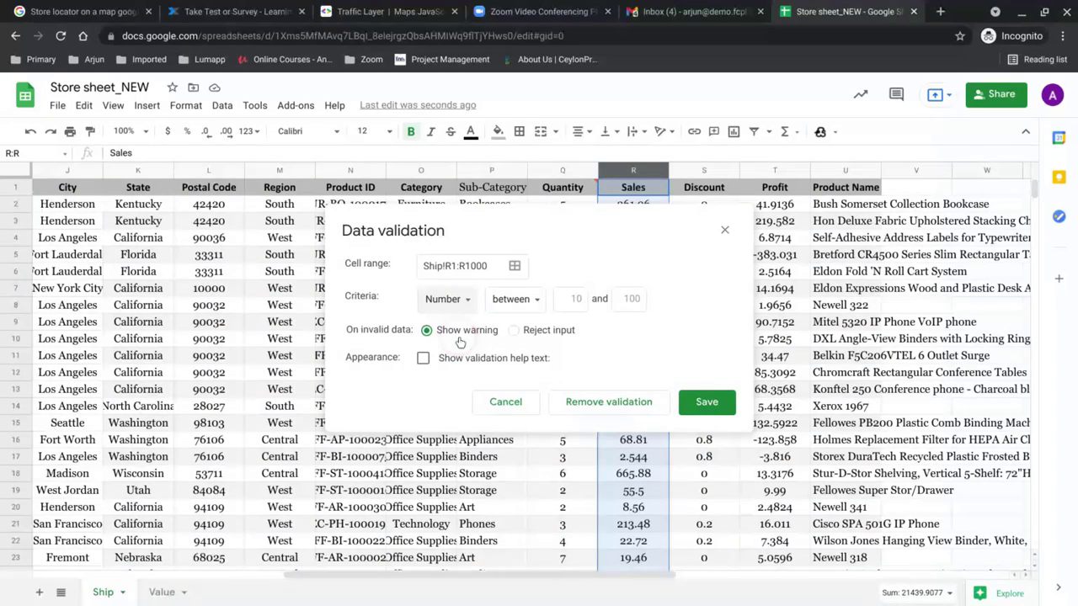
Step: Limit the Sales validation to numbers between 0 and 1000, reject invalid input, and save the rule
click(578, 298)
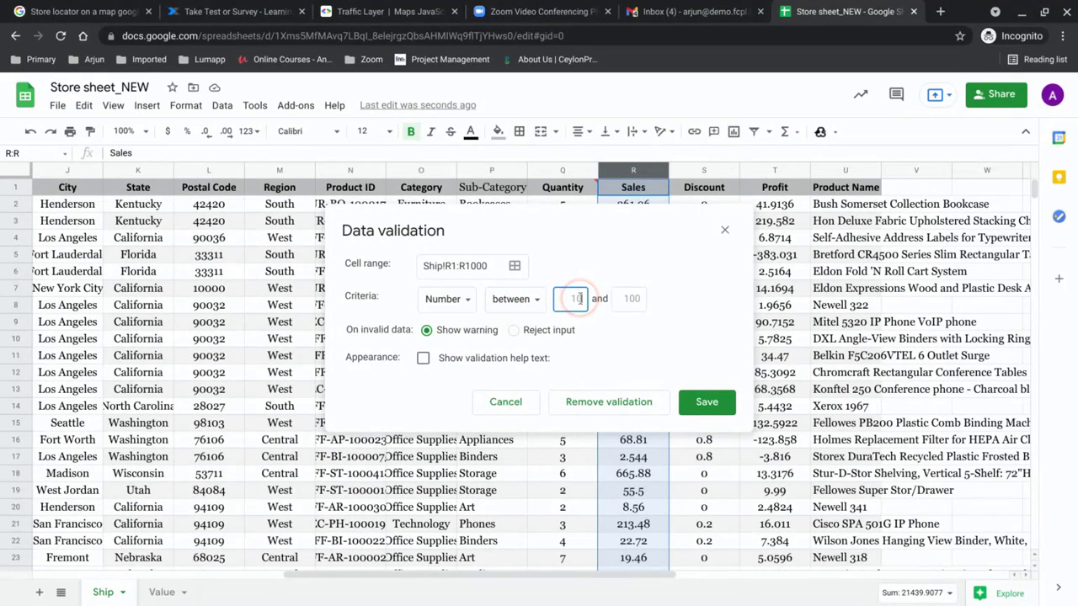
text(0)
key(Tab)
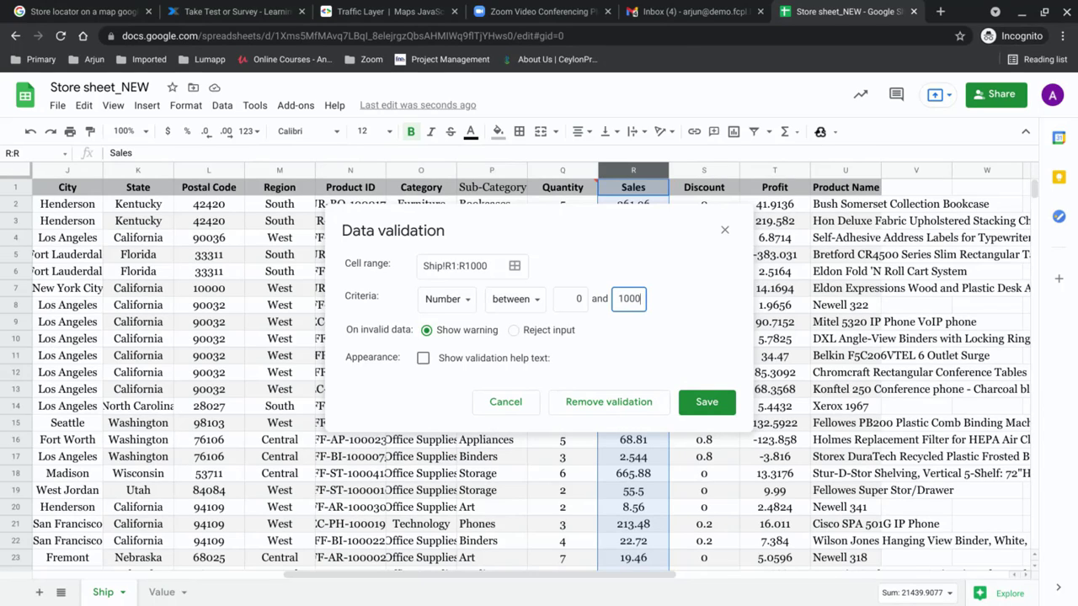
click(566, 331)
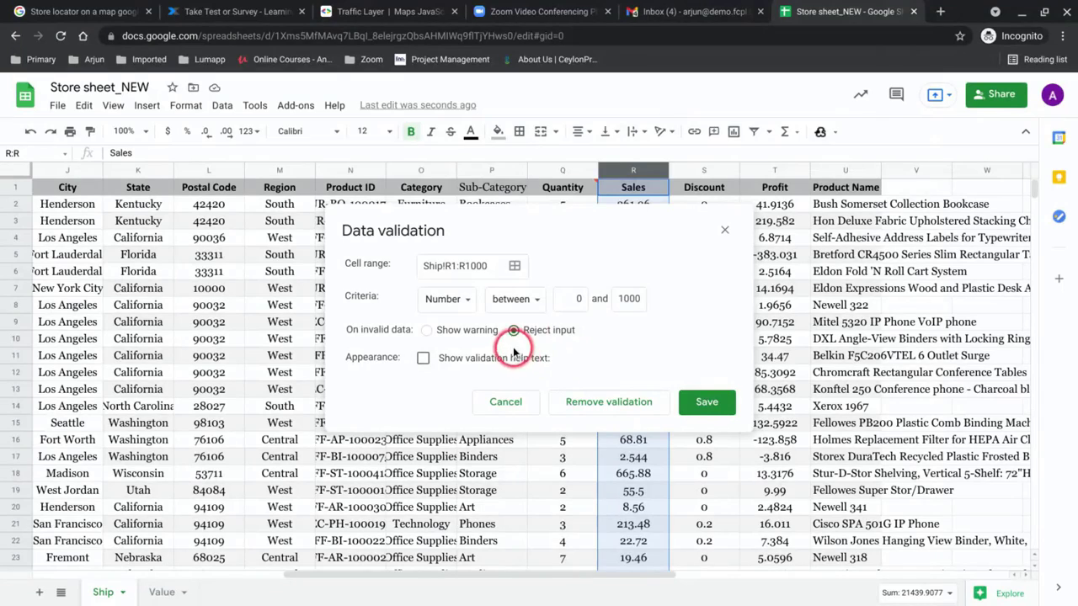
click(703, 402)
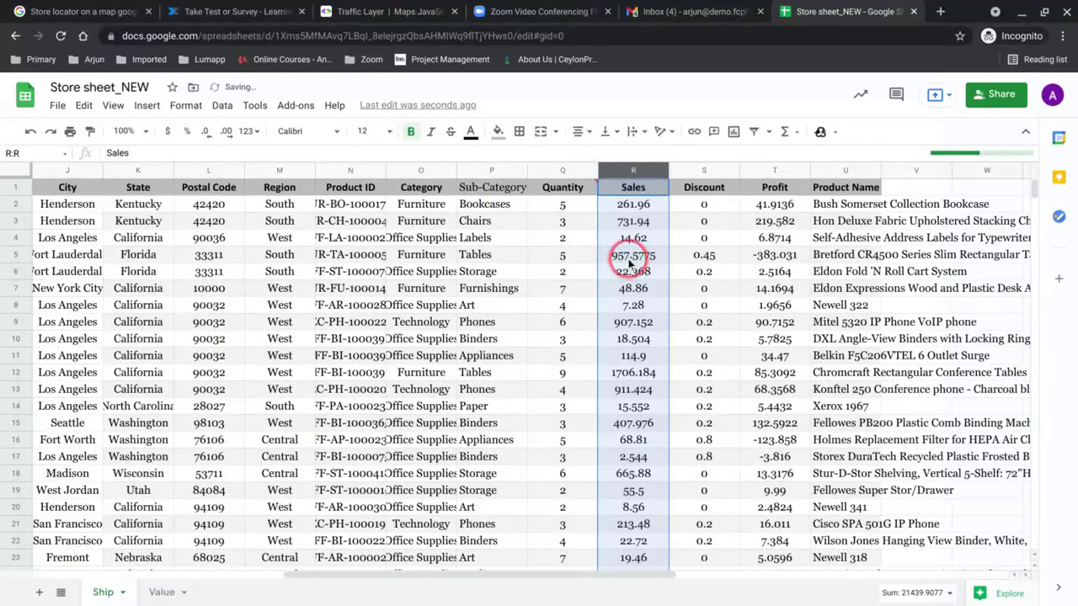
Step: Try entering -100000 in Sales cell R5 to test the validation rule, and check the invalid-data note on the Sales header
click(629, 261)
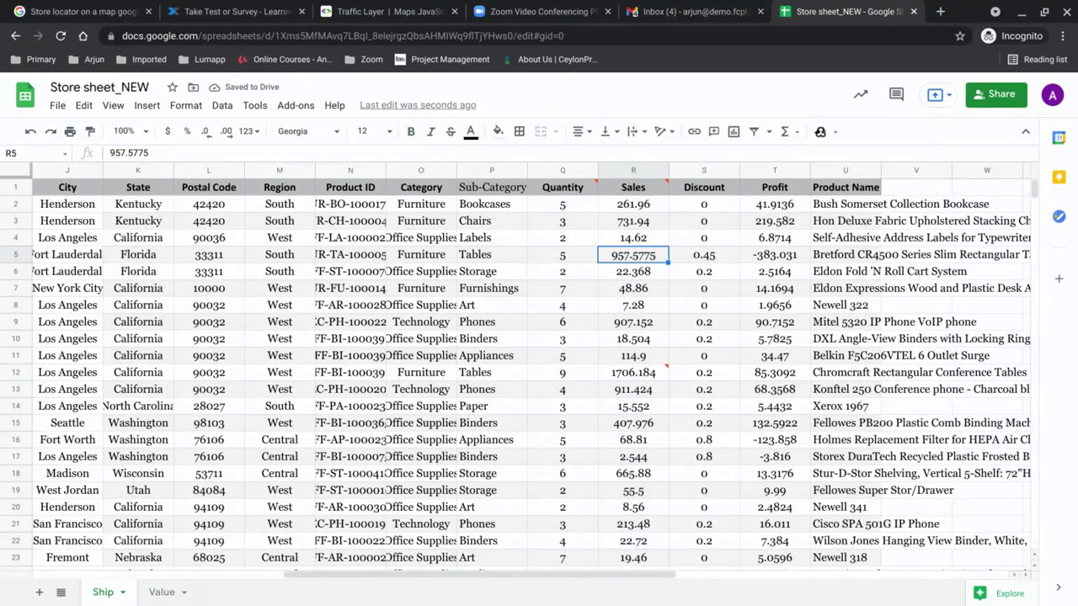
text(-1000)
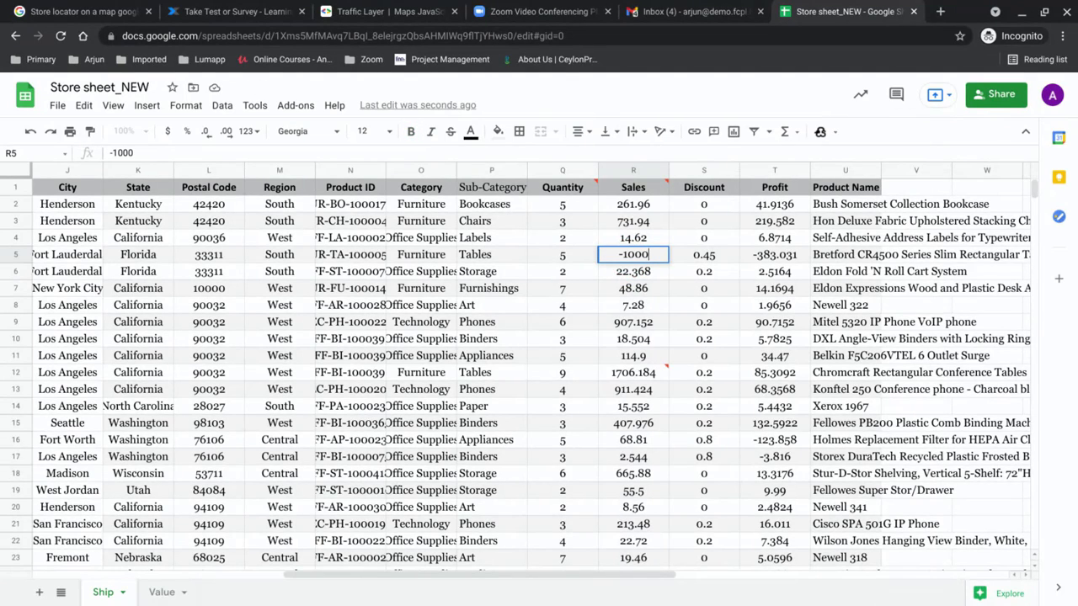
text(00)
key(Return)
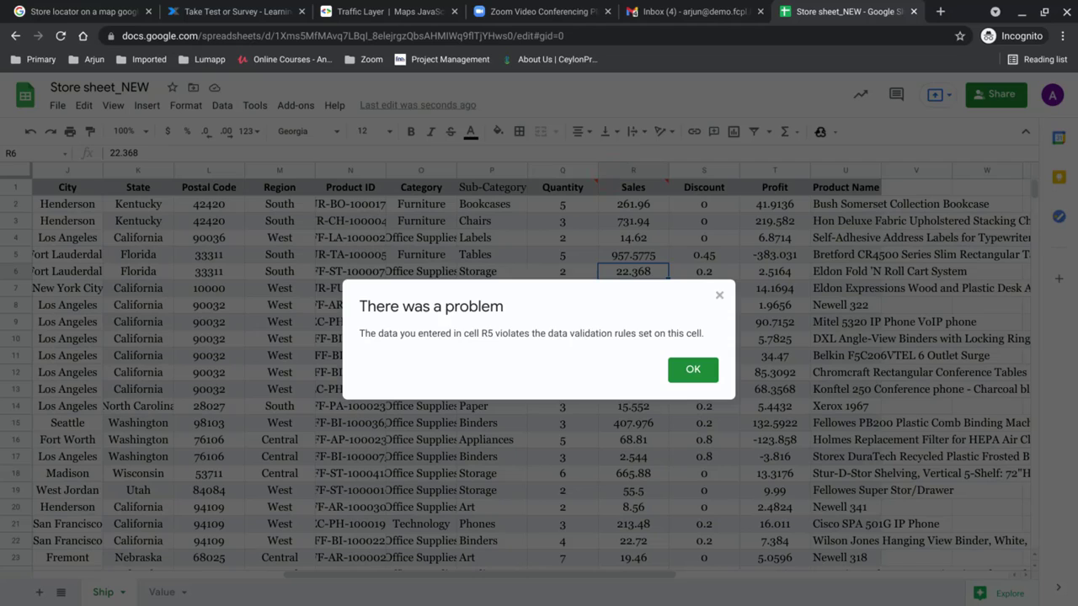
key(Return)
mouse_move(658, 190)
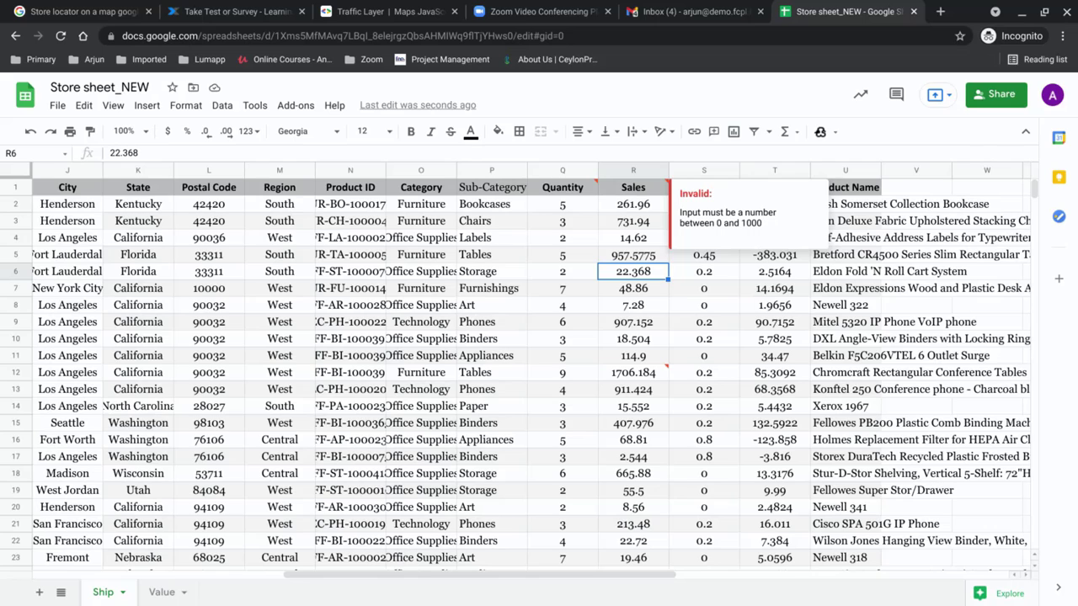
click(687, 93)
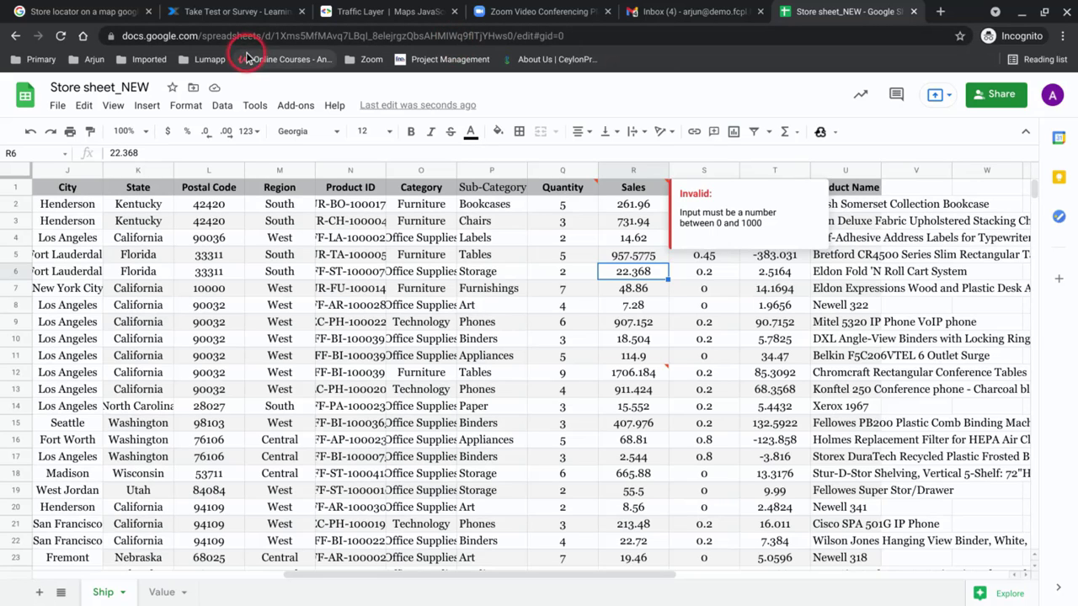
Step: Start emailing this file, include a copy to yourself, and add the first suggested contact as recipient
click(57, 107)
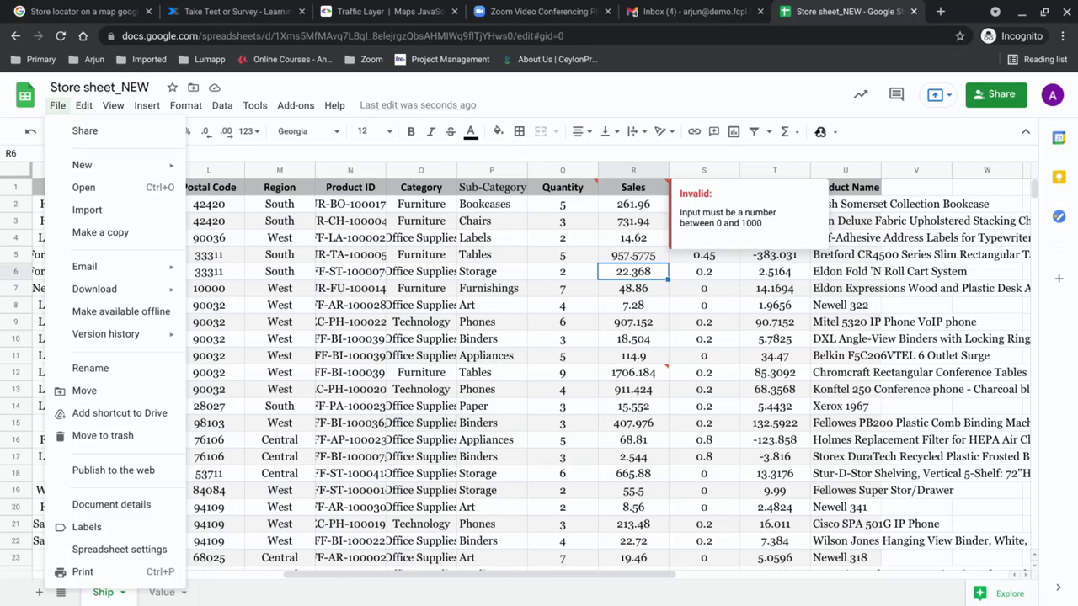
click(499, 98)
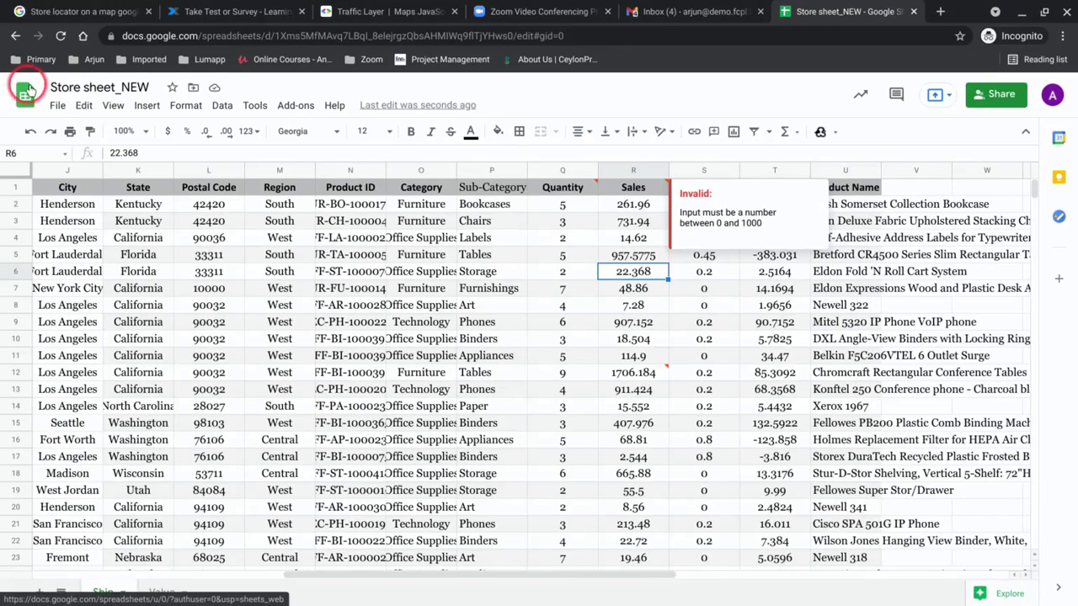
click(54, 107)
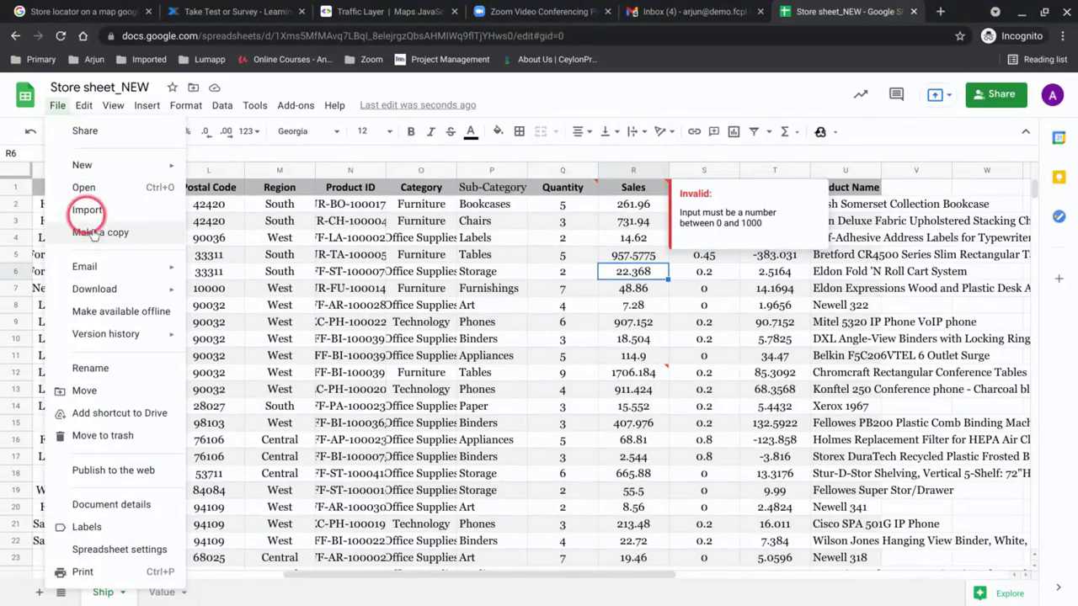
mouse_move(98, 268)
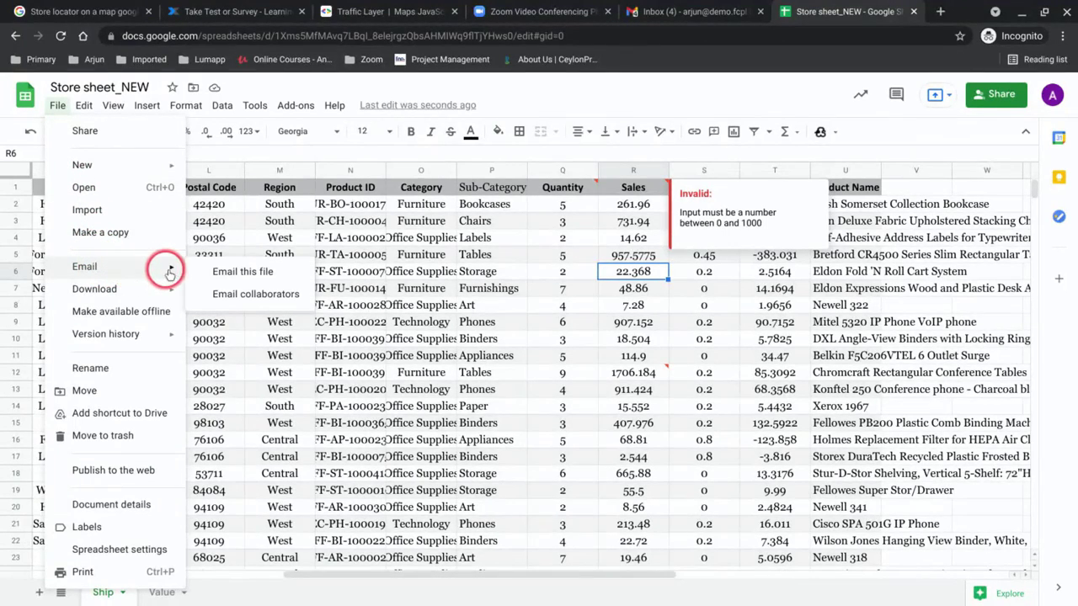
click(252, 277)
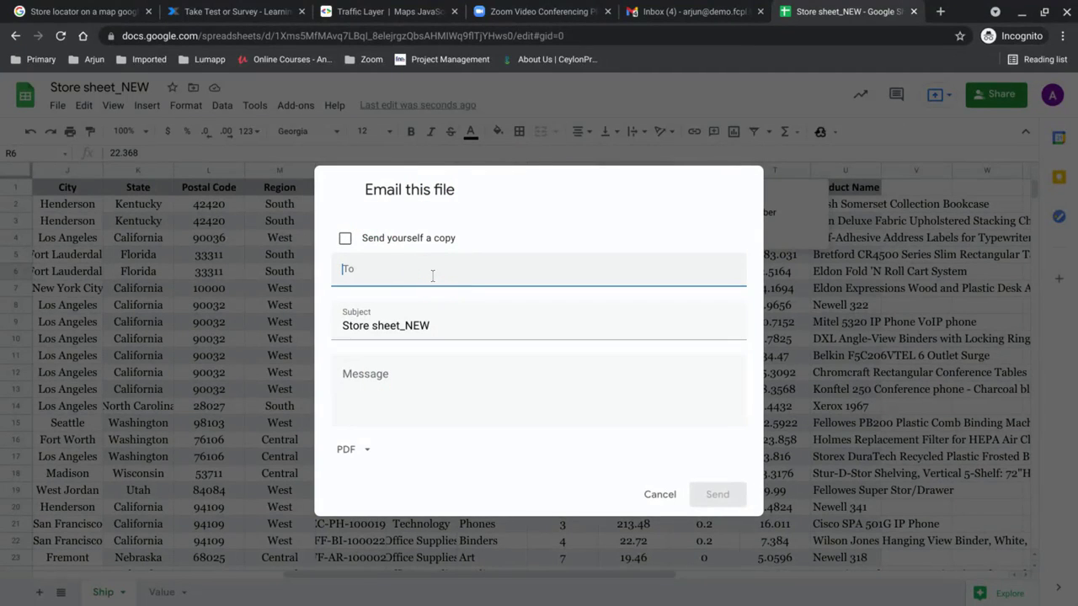
click(346, 238)
click(368, 270)
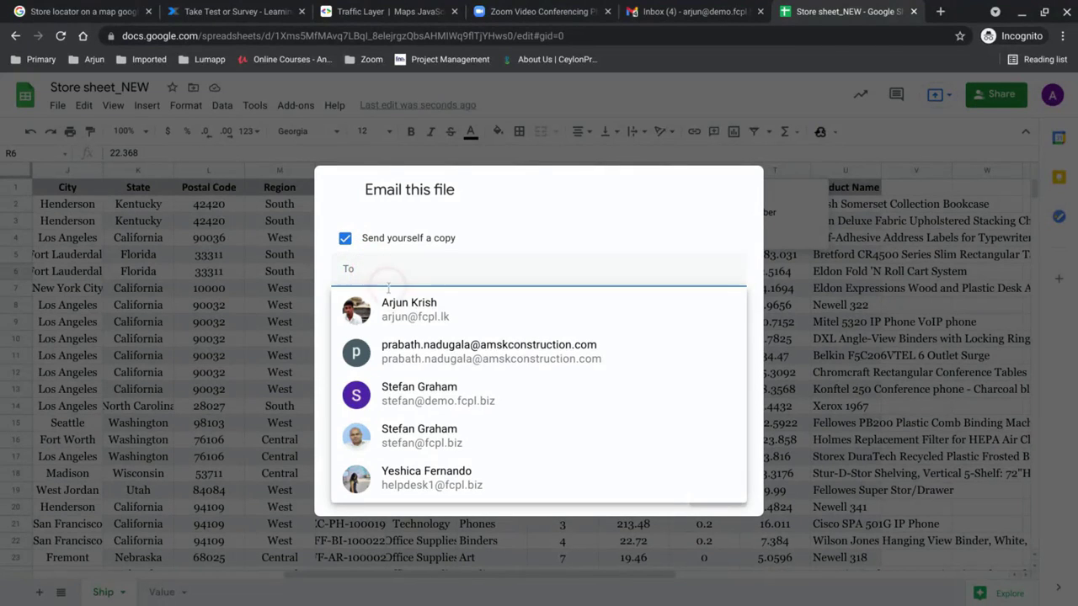
click(401, 309)
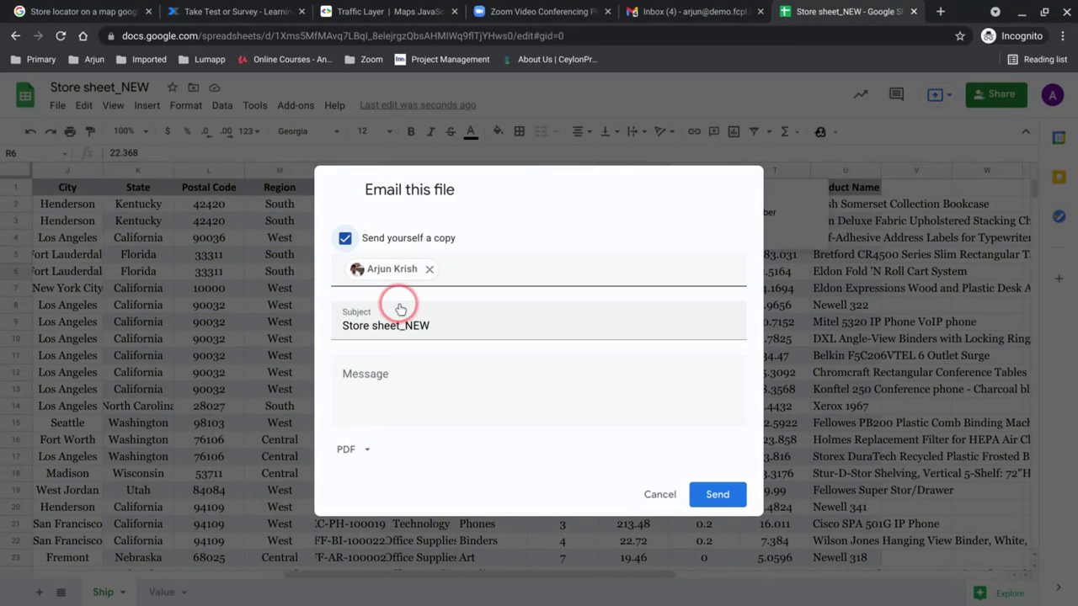
Step: Add the message "test", attach the file in Microsoft Excel format, and send the email
click(392, 385)
text(test)
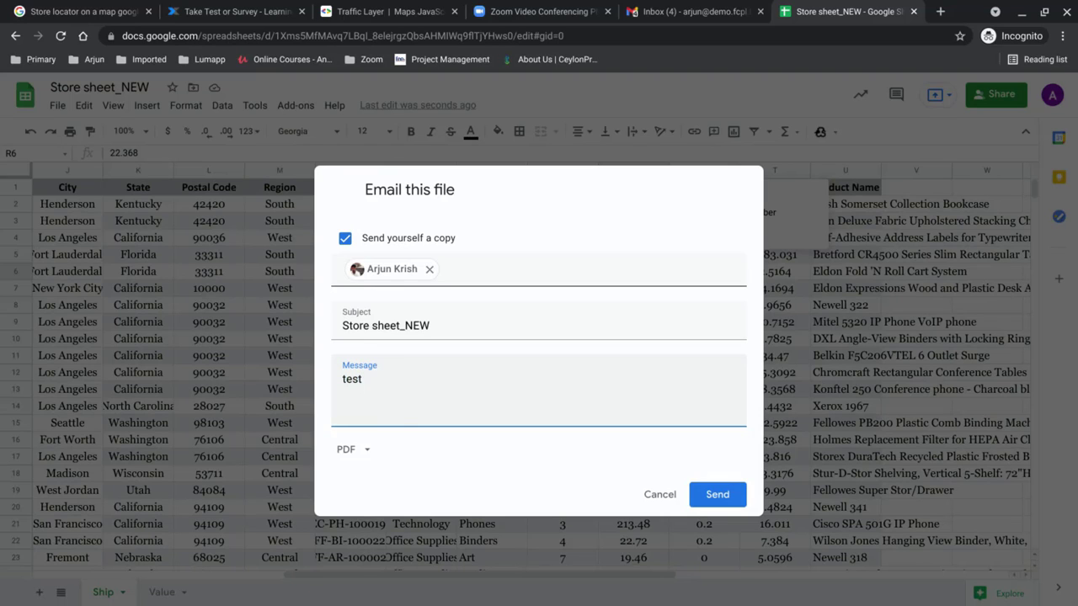
click(367, 450)
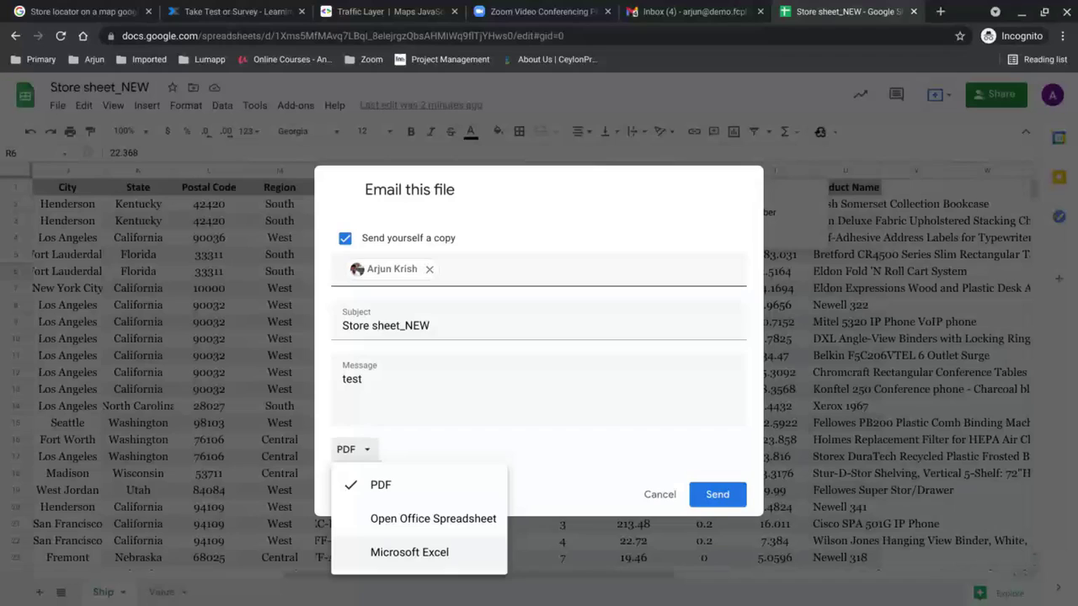
click(392, 552)
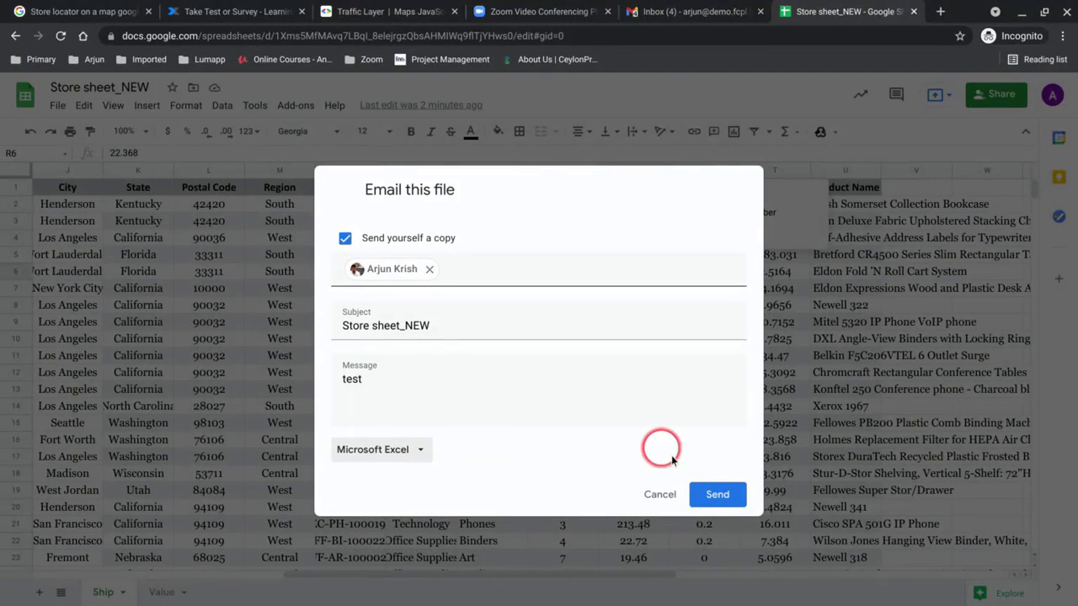
click(707, 495)
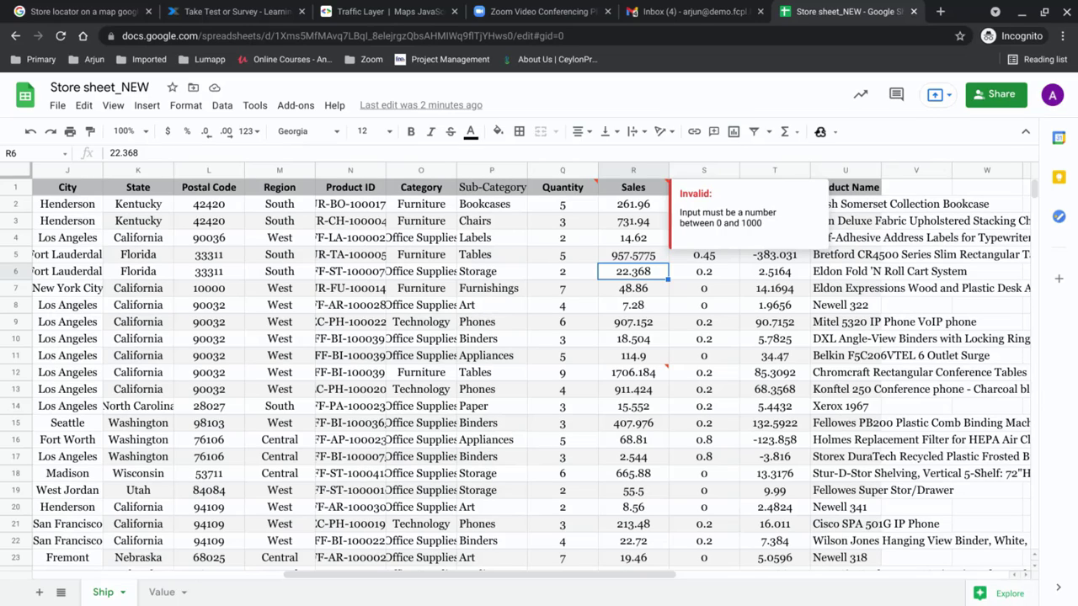
Step: Reopen Explore, look over the suggested questions in Answers, and close the pane again
click(695, 106)
click(1002, 596)
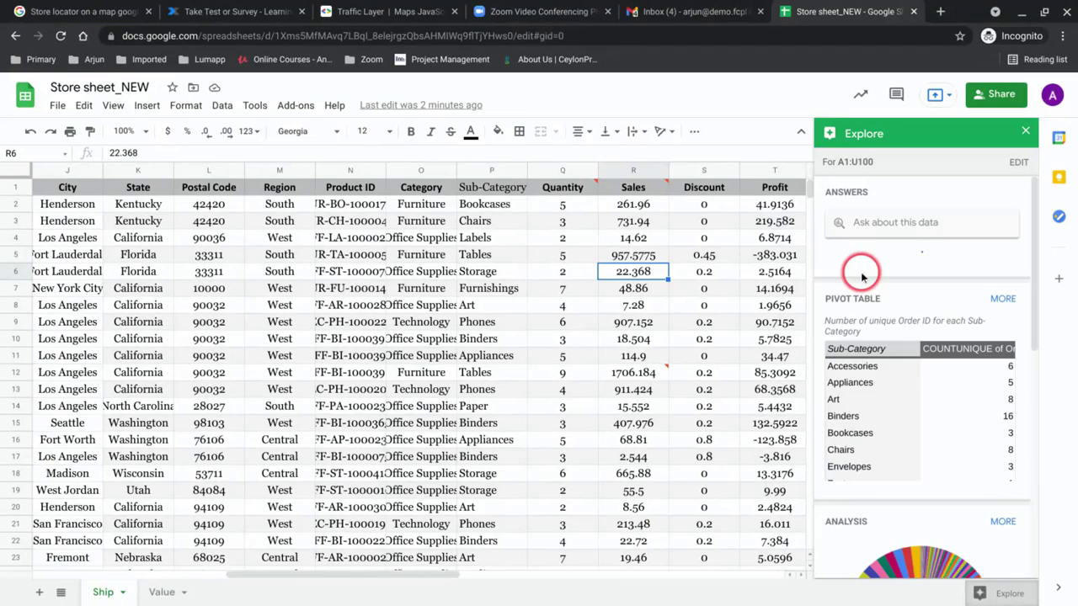
click(894, 221)
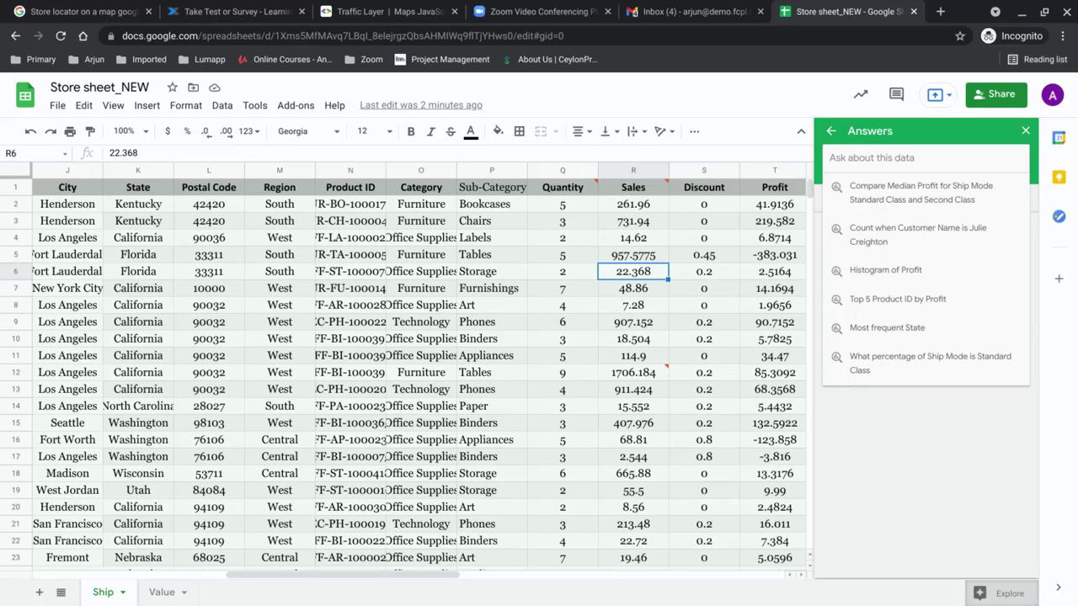
click(850, 153)
click(1027, 132)
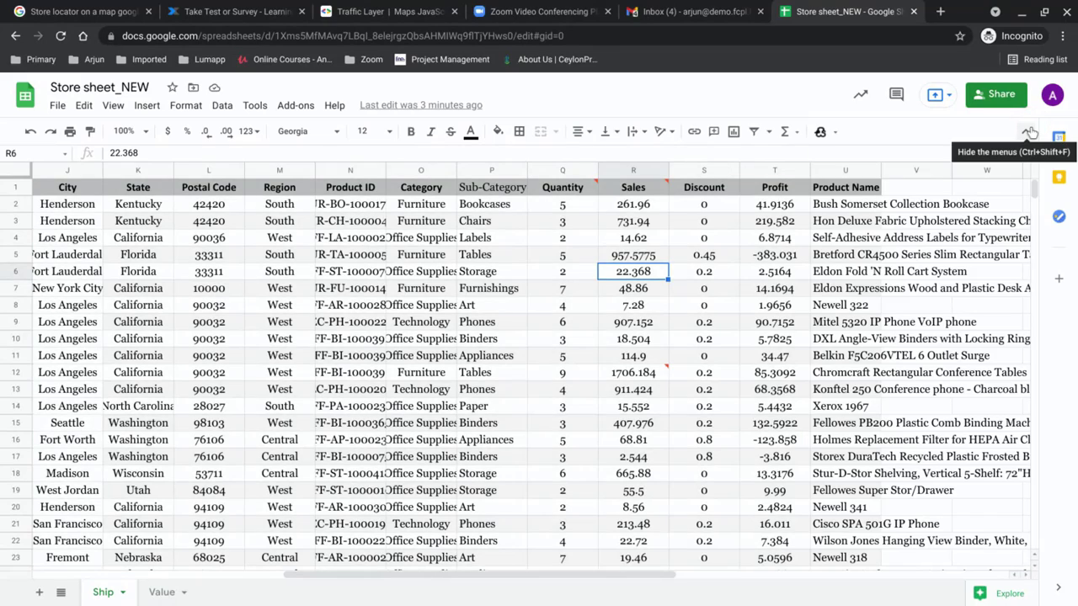